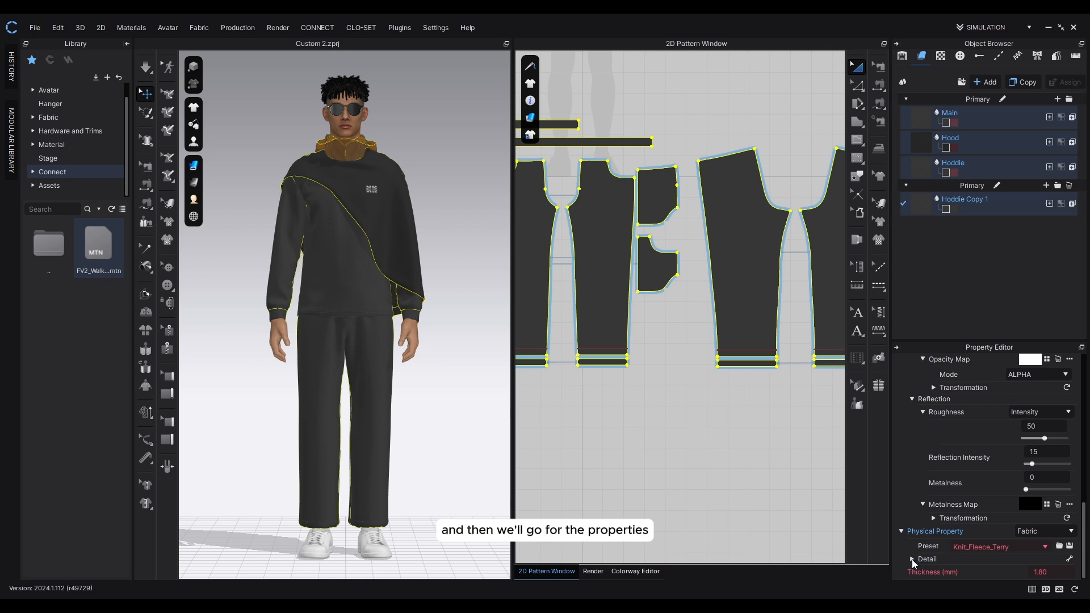
Step: Set the selected fabrics' physical property details to Stretch-Weft 9, Stretch-Warp 12 and Shear (Right) 11
{"action": "left_click", "coordinate": [912, 559]}
{"action": "scroll", "coordinate": [1014, 523], "scroll_direction": "down", "scroll_amount": 5}
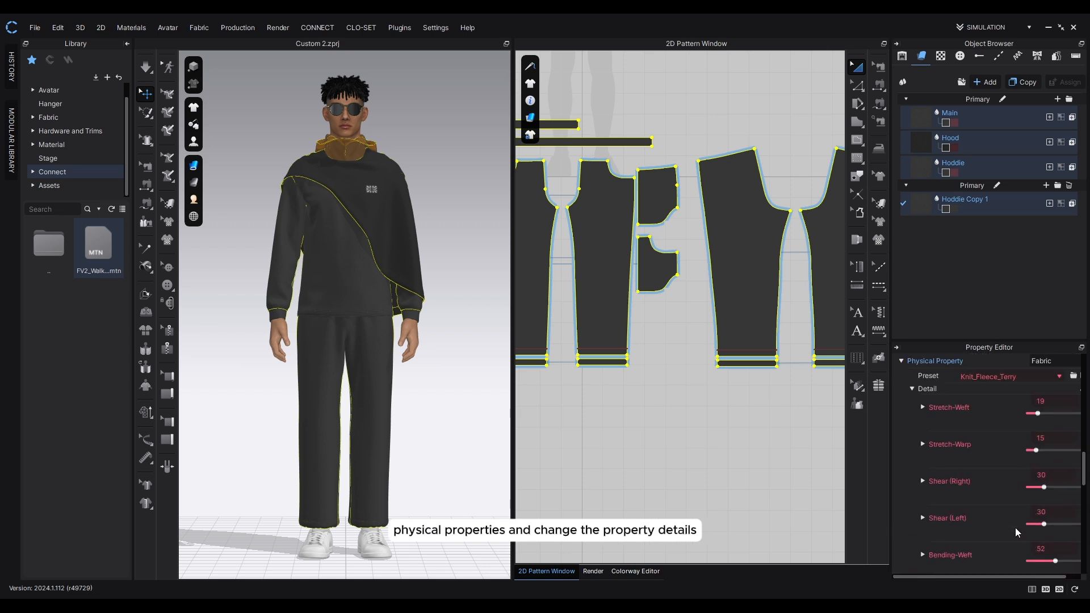
{"action": "scroll", "coordinate": [1015, 526], "scroll_direction": "up", "scroll_amount": 3}
{"action": "scroll", "coordinate": [1060, 501], "scroll_direction": "down", "scroll_amount": 1}
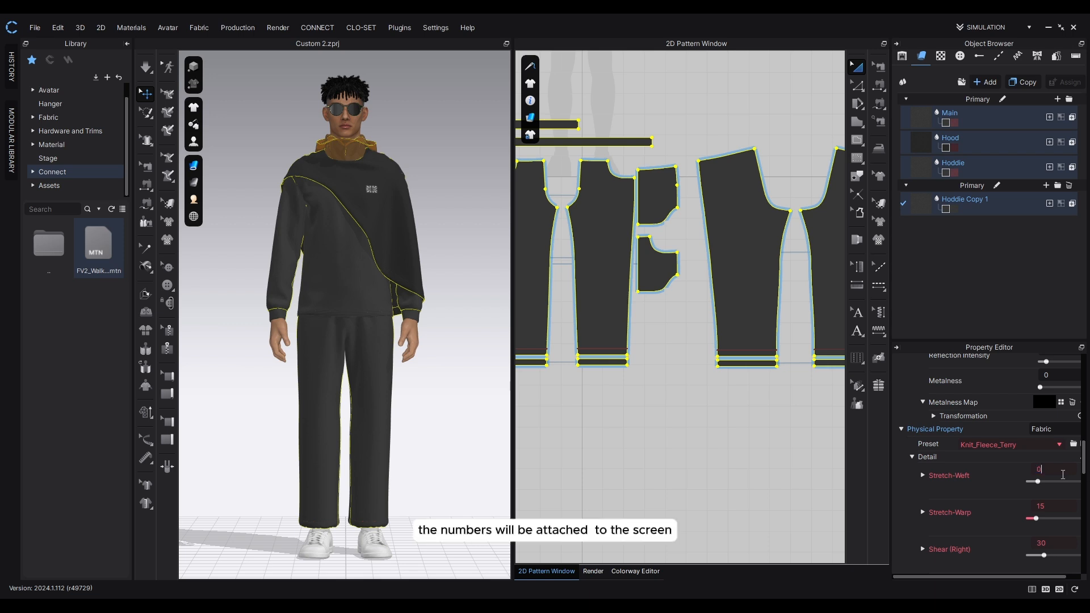
{"action": "type", "text": "9"}
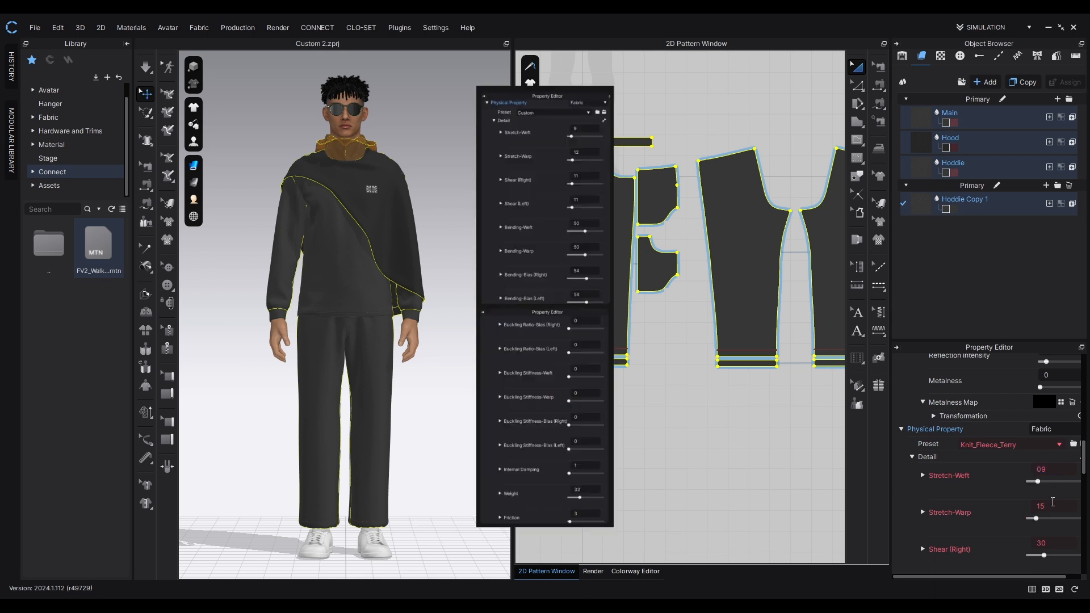
{"action": "left_click", "coordinate": [1053, 502]}
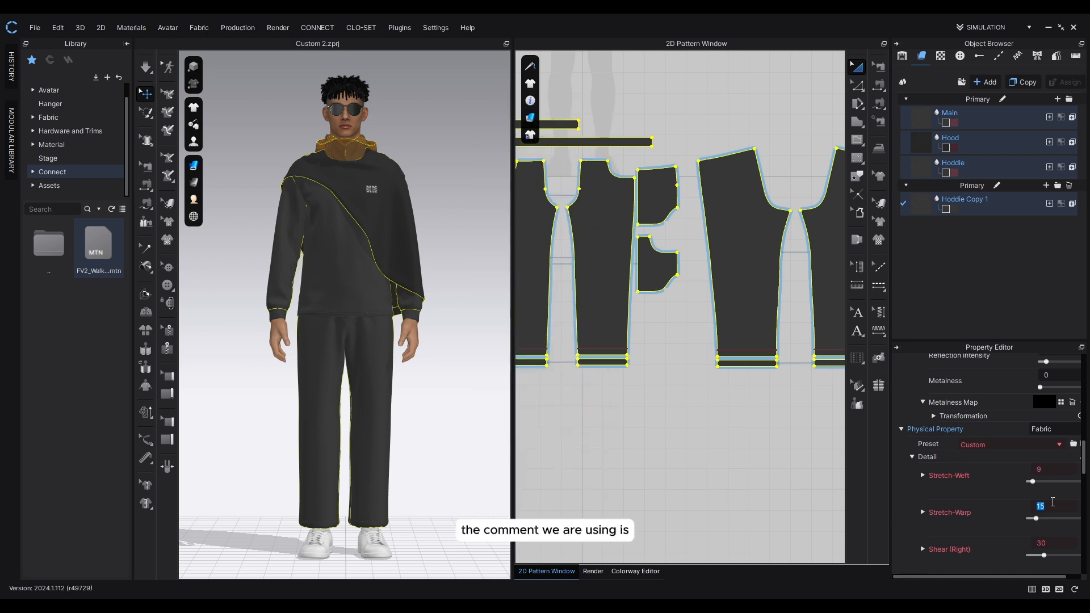
{"action": "left_click", "coordinate": [1062, 546]}
{"action": "type", "text": "11"}
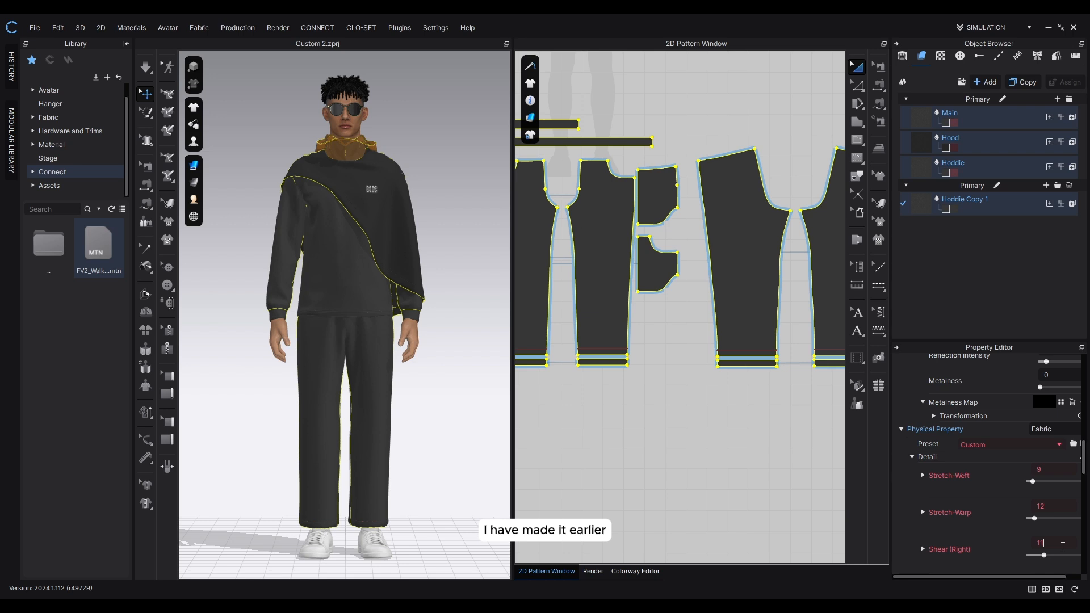
{"action": "left_click", "coordinate": [1072, 524]}
{"action": "left_click", "coordinate": [1054, 545]}
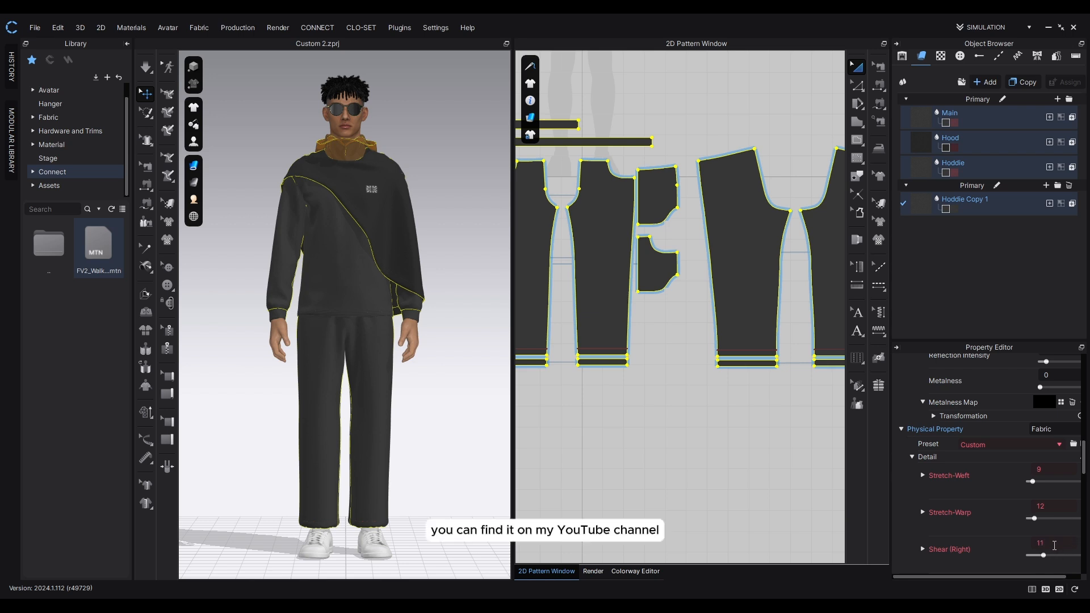
Step: Set the selected fabrics' Shear (Left) to 11, Bending-Weft and Bending-Warp to 50, and Bending-Bias (Right) to 54
{"action": "scroll", "coordinate": [983, 527], "scroll_direction": "down", "scroll_amount": 3}
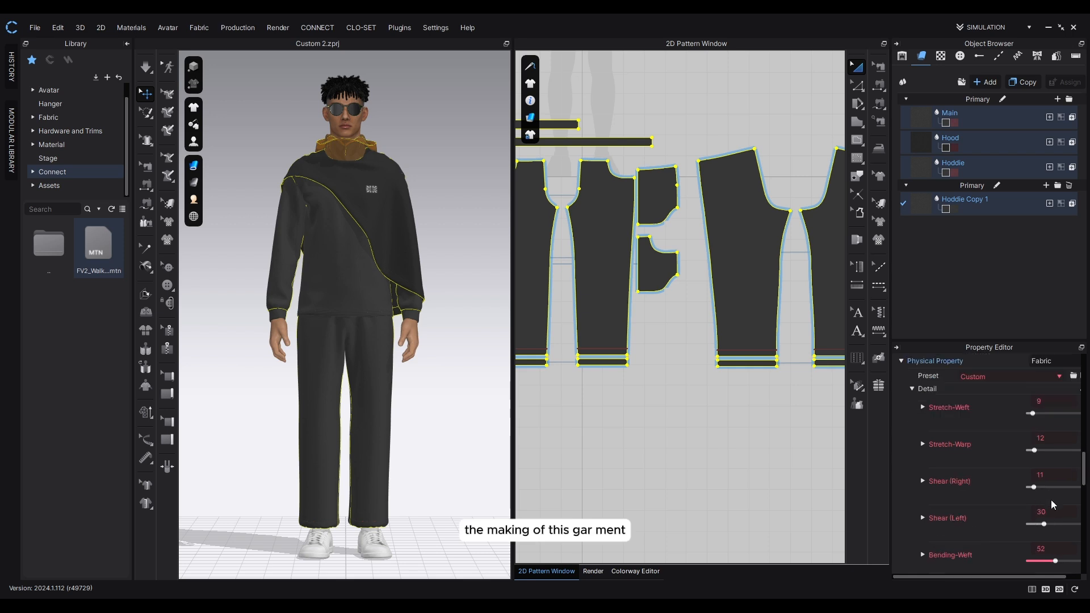
{"action": "scroll", "coordinate": [1051, 500], "scroll_direction": "down", "scroll_amount": 4}
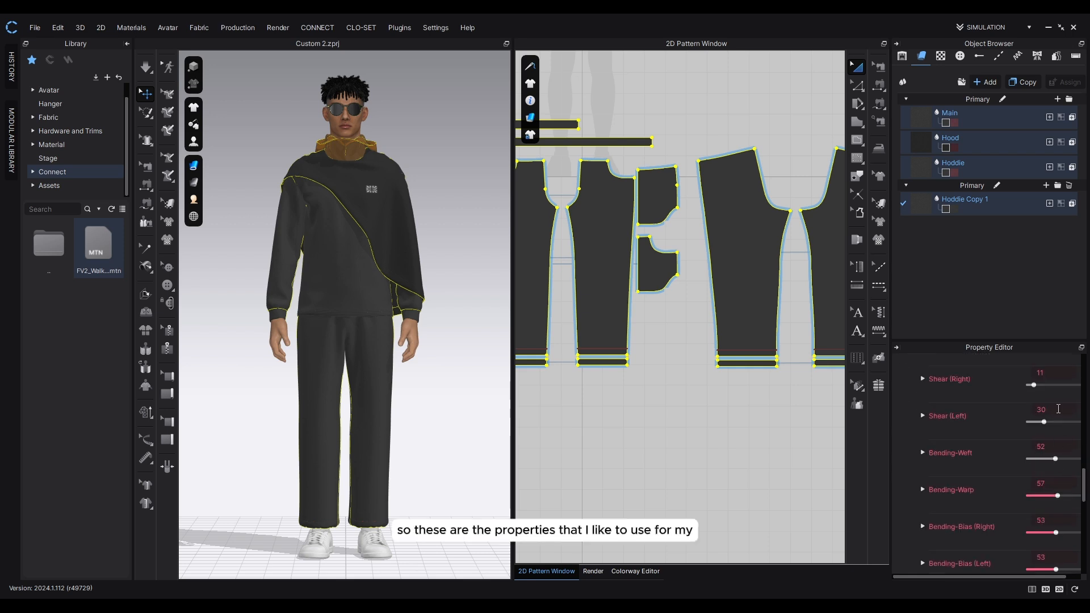
{"action": "left_click", "coordinate": [1054, 409]}
{"action": "left_click", "coordinate": [1059, 442]}
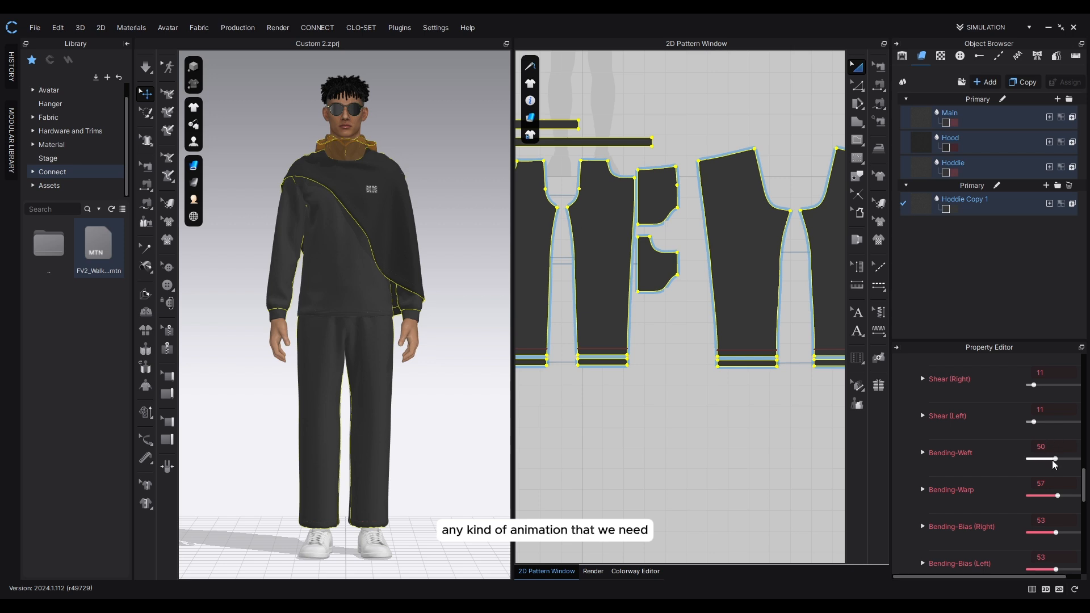
{"action": "left_click", "coordinate": [1048, 479]}
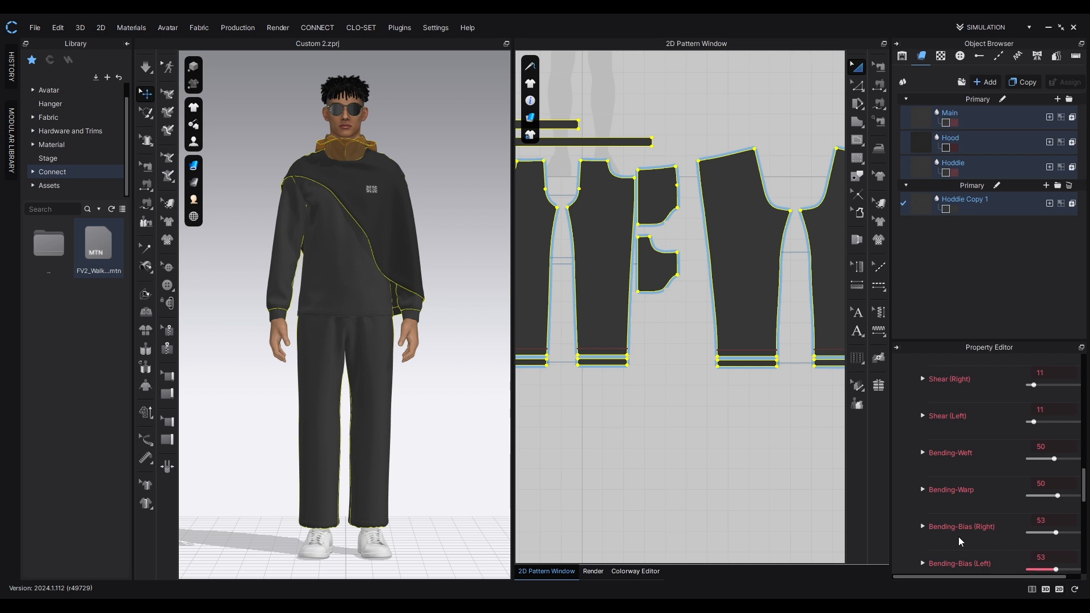
{"action": "left_click", "coordinate": [1066, 520]}
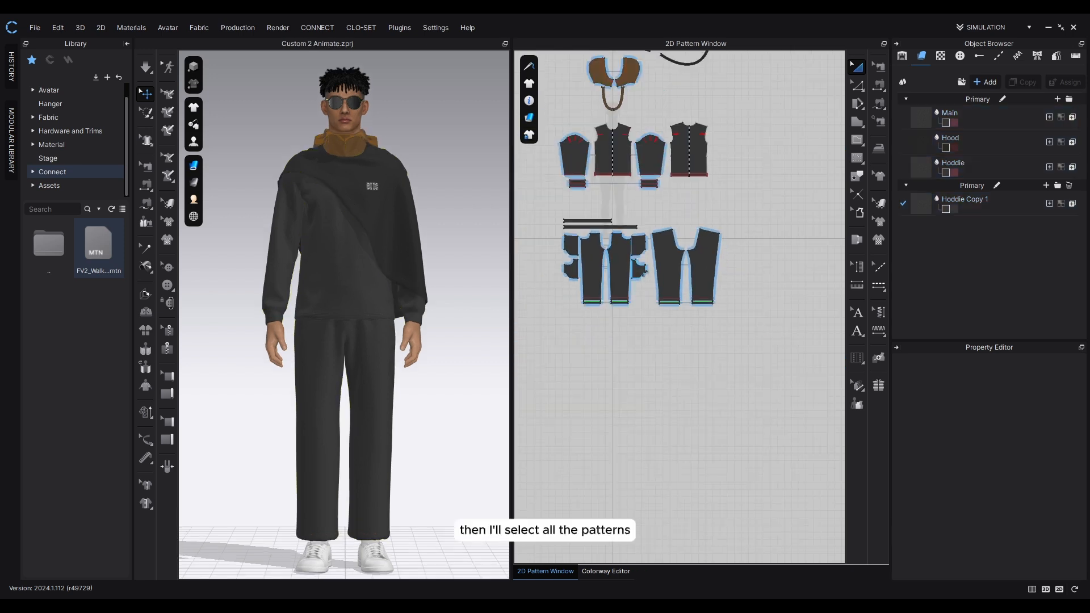
Step: Select all garment patterns and set their particle distance to 10 mm
{"action": "scroll", "coordinate": [641, 227], "scroll_direction": "down", "scroll_amount": 3}
{"action": "left_click_drag", "start_coordinate": [579, 114], "coordinate": [789, 446]}
{"action": "left_click", "coordinate": [1058, 418]}
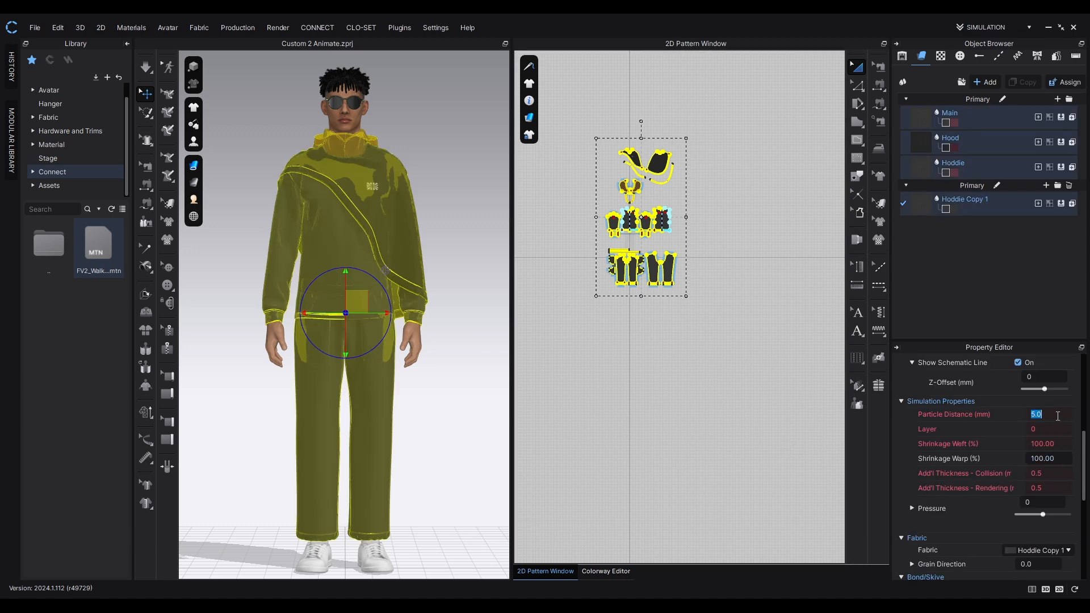
{"action": "type", "text": "10"}
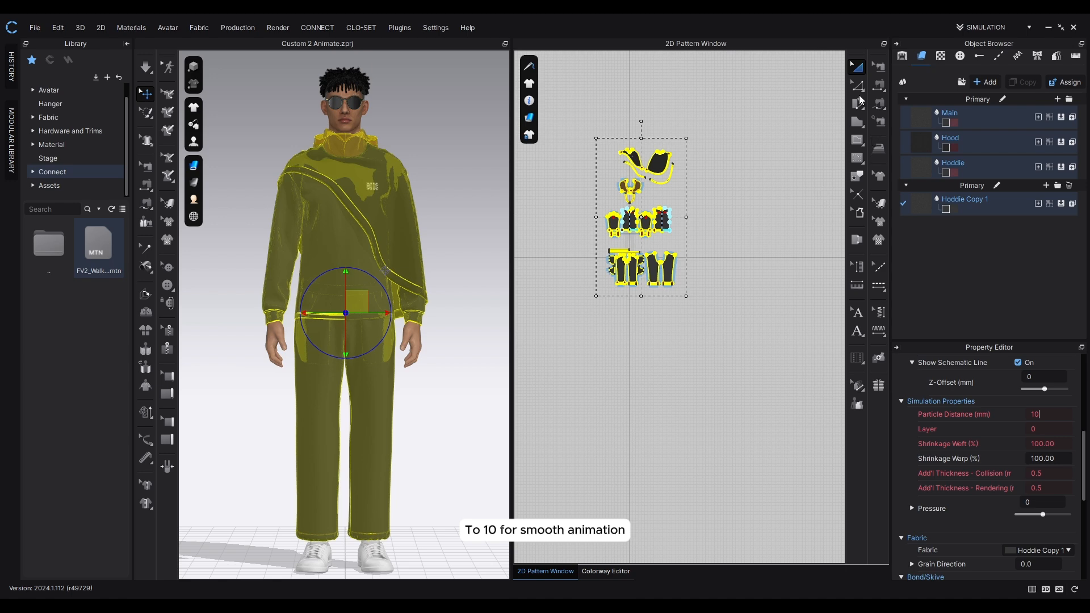
{"action": "key", "text": "Return"}
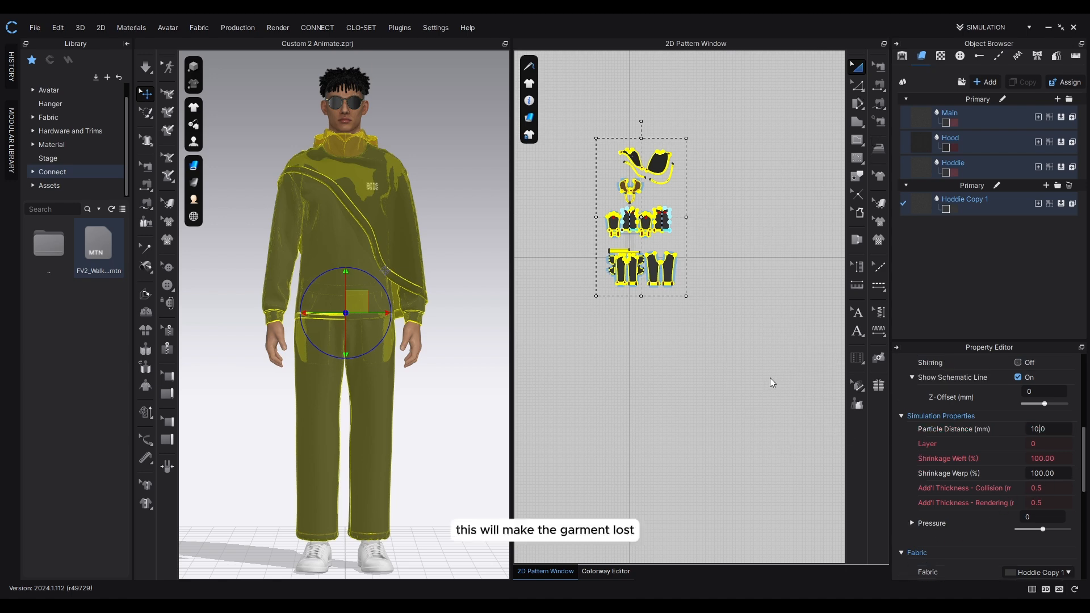
Step: Set the additional collision thickness of all patterns to 2.3 mm, check the value and deselect the patterns
{"action": "left_click", "coordinate": [1049, 487]}
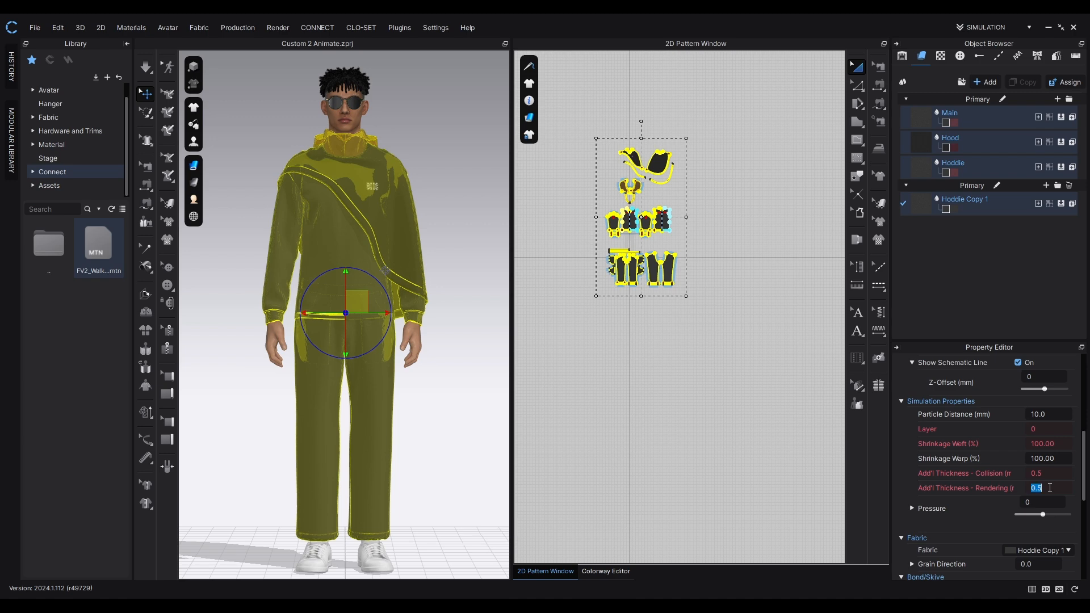
{"action": "left_click", "coordinate": [1049, 474]}
{"action": "type", "text": "2.3"}
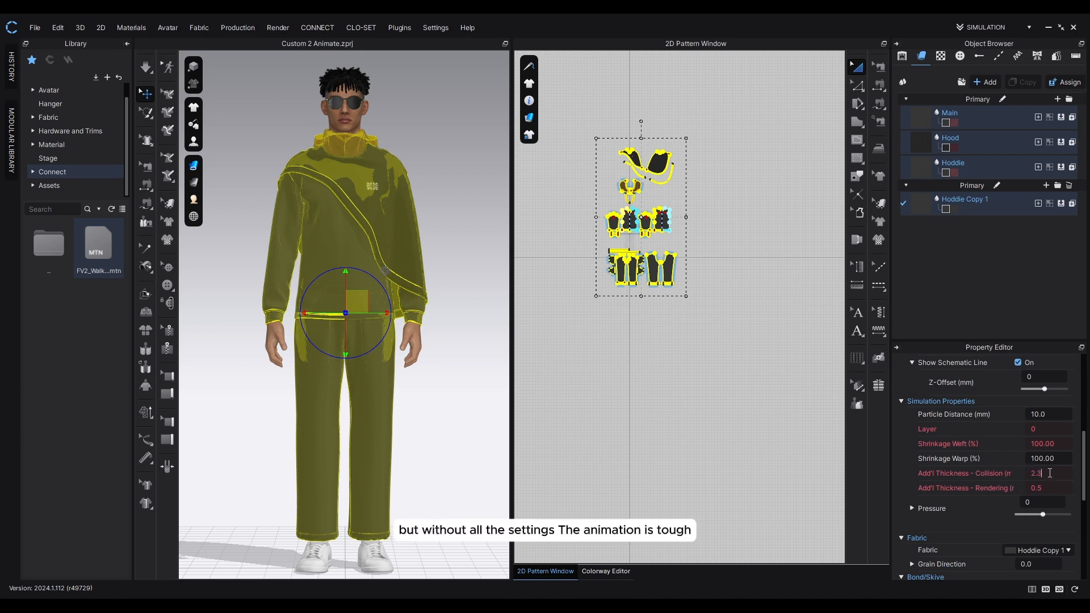
{"action": "left_click", "coordinate": [808, 387]}
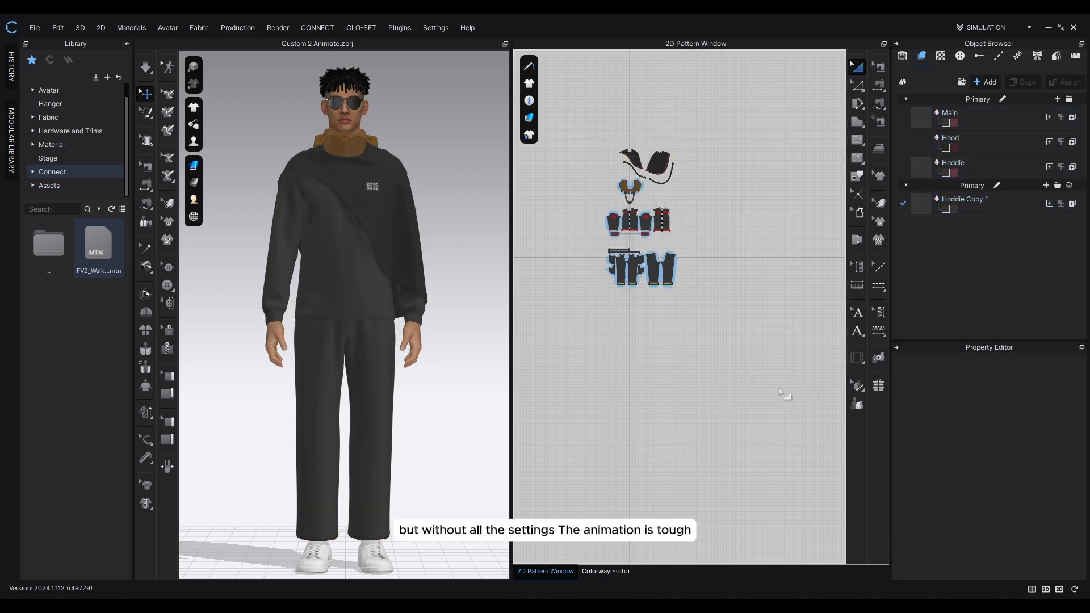
{"action": "left_click_drag", "start_coordinate": [577, 111], "coordinate": [720, 323]}
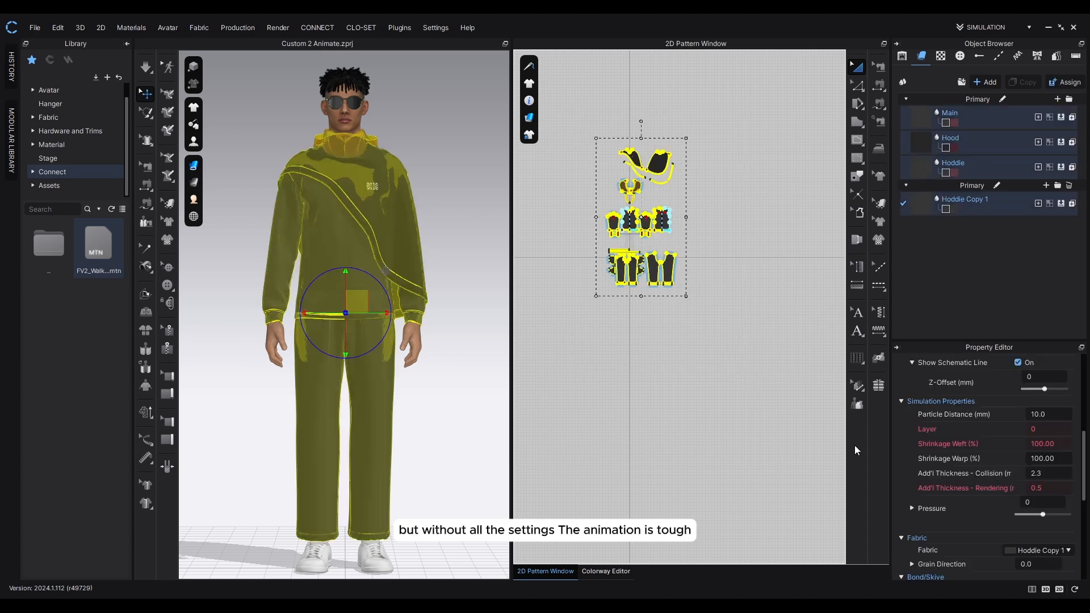
{"action": "left_click", "coordinate": [735, 358]}
{"action": "scroll", "coordinate": [431, 343], "scroll_direction": "up", "scroll_amount": 3}
{"action": "scroll", "coordinate": [430, 349], "scroll_direction": "down", "scroll_amount": 4}
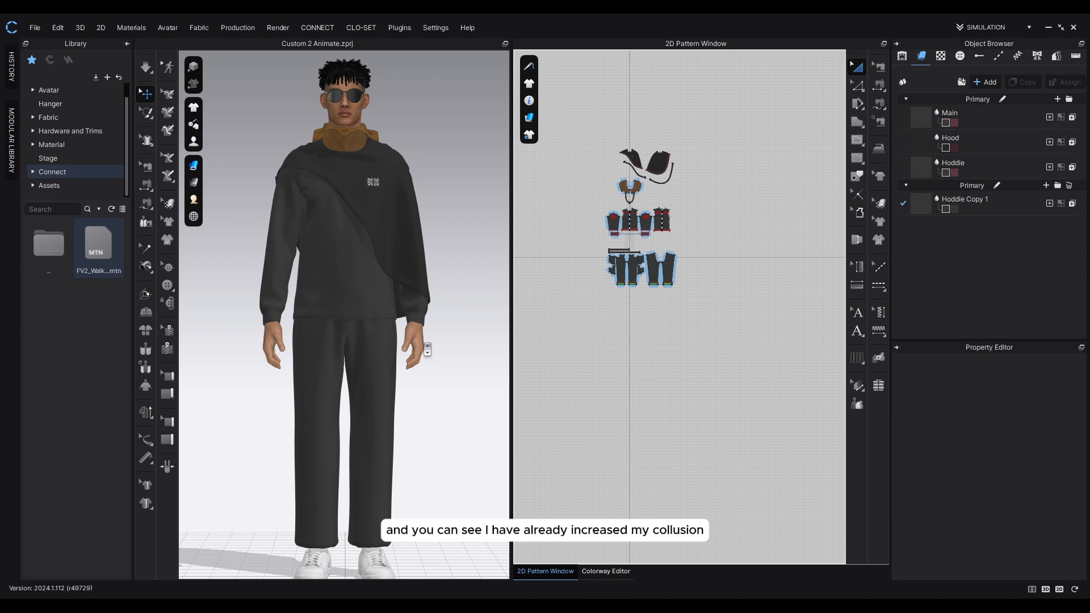
Step: Simulate the garment, inspect how the trousers and the full outfit drape on the avatar, and stop the simulation
{"action": "key", "text": "space"}
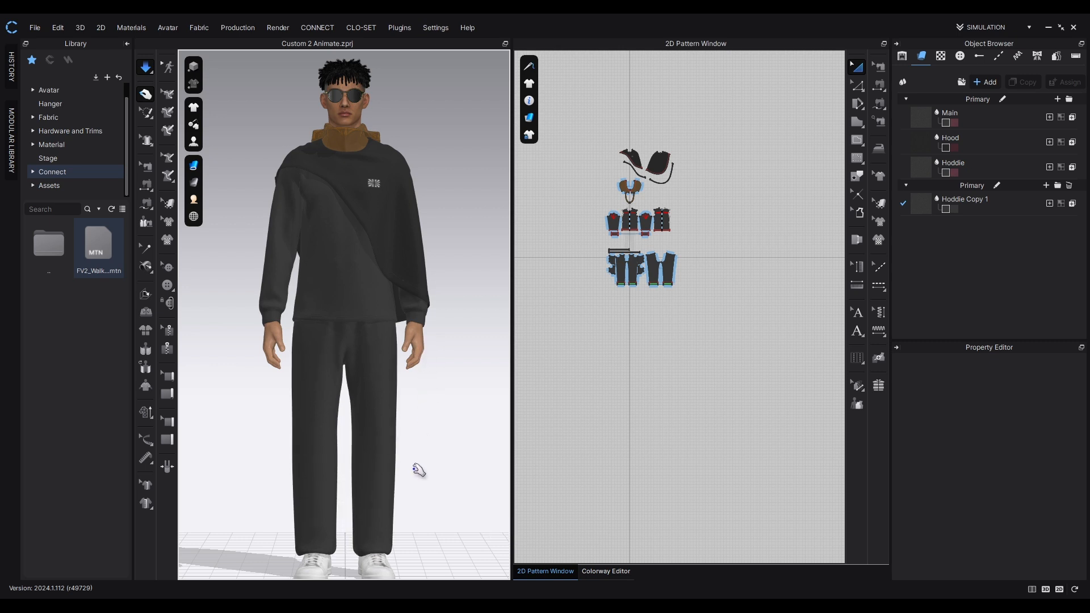
{"action": "scroll", "coordinate": [418, 470], "scroll_direction": "up", "scroll_amount": 3}
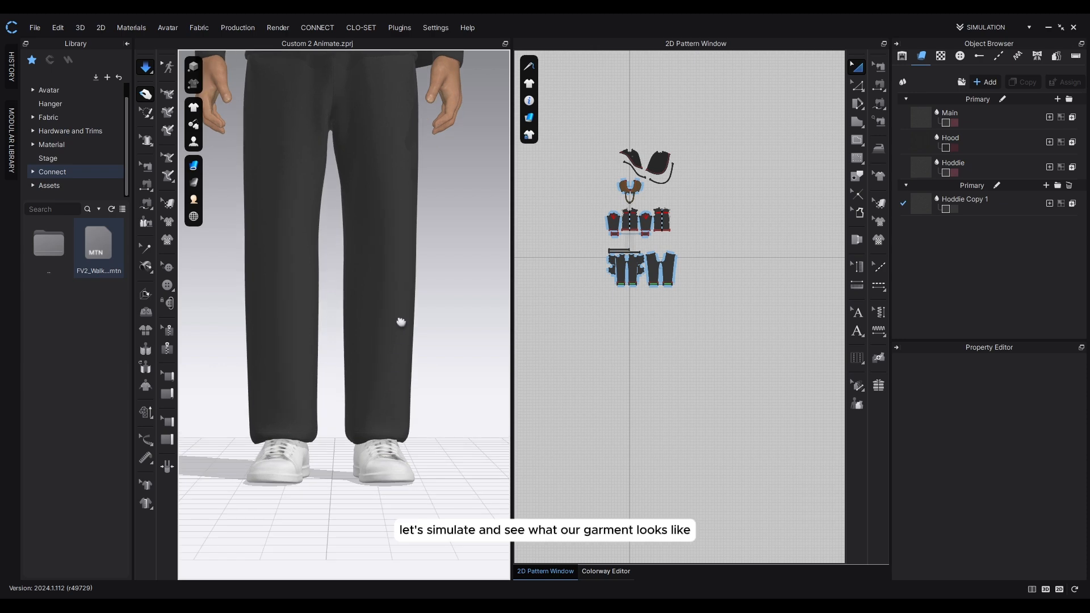
{"action": "scroll", "coordinate": [414, 398], "scroll_direction": "up", "scroll_amount": 2}
{"action": "mouse_move", "coordinate": [429, 442]}
{"action": "right_mouse_down"}
{"action": "mouse_move", "coordinate": [502, 445]}
{"action": "mouse_move", "coordinate": [479, 418]}
{"action": "mouse_move", "coordinate": [438, 441]}
{"action": "right_mouse_up"}
{"action": "key", "text": "space"}
{"action": "scroll", "coordinate": [439, 441], "scroll_direction": "down", "scroll_amount": 6}
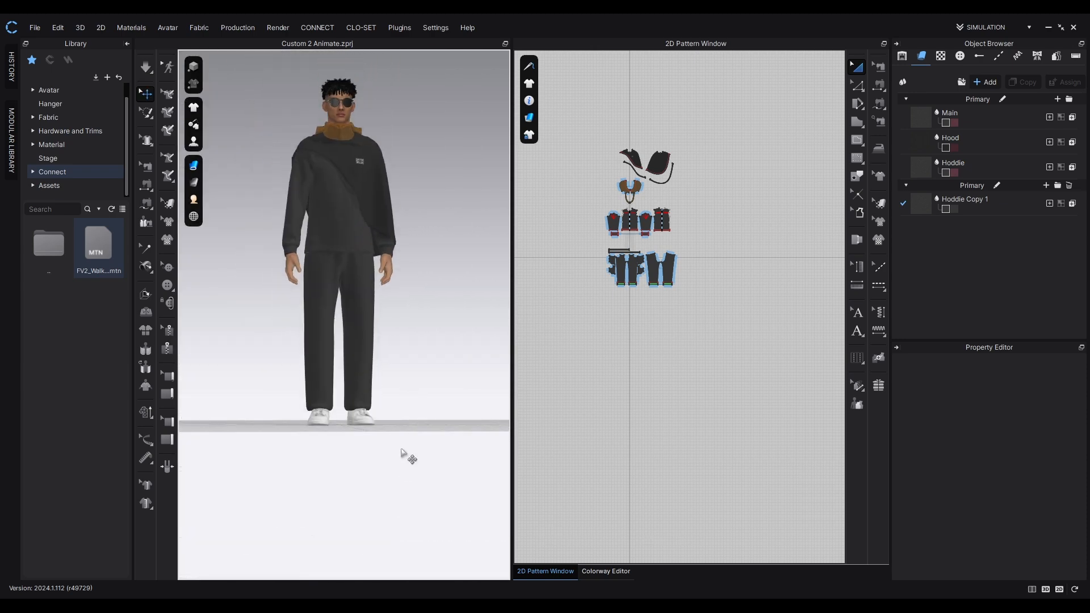
{"action": "middle_click_drag", "start_coordinate": [410, 449], "coordinate": [408, 469]}
{"action": "scroll", "coordinate": [407, 470], "scroll_direction": "up", "scroll_amount": 1}
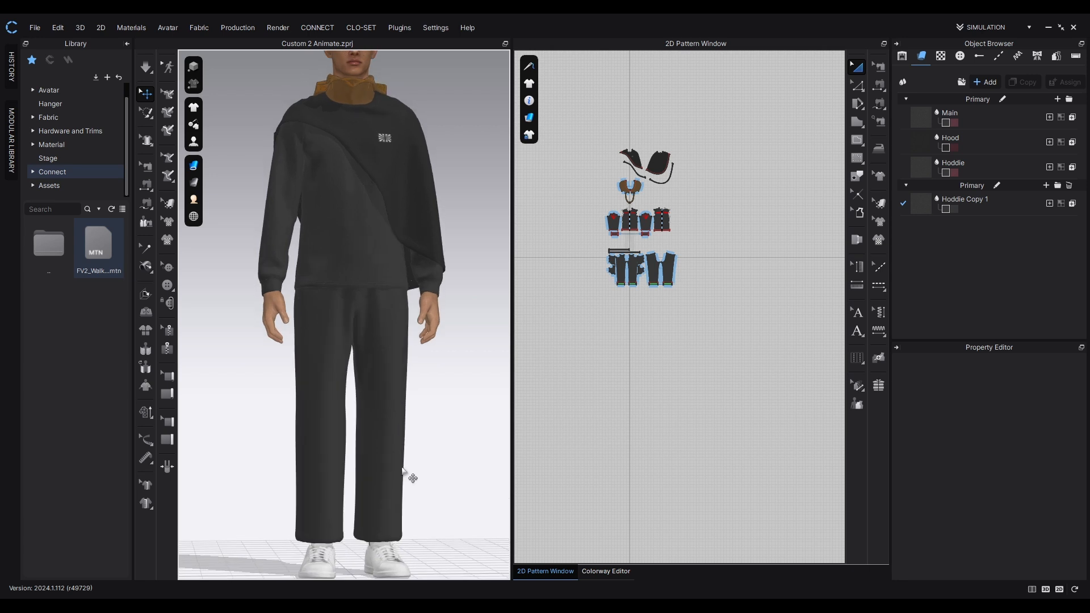
{"action": "scroll", "coordinate": [406, 426], "scroll_direction": "down", "scroll_amount": 3}
{"action": "right_click_drag", "start_coordinate": [414, 433], "coordinate": [408, 418]}
{"action": "scroll", "coordinate": [408, 414], "scroll_direction": "up", "scroll_amount": 2}
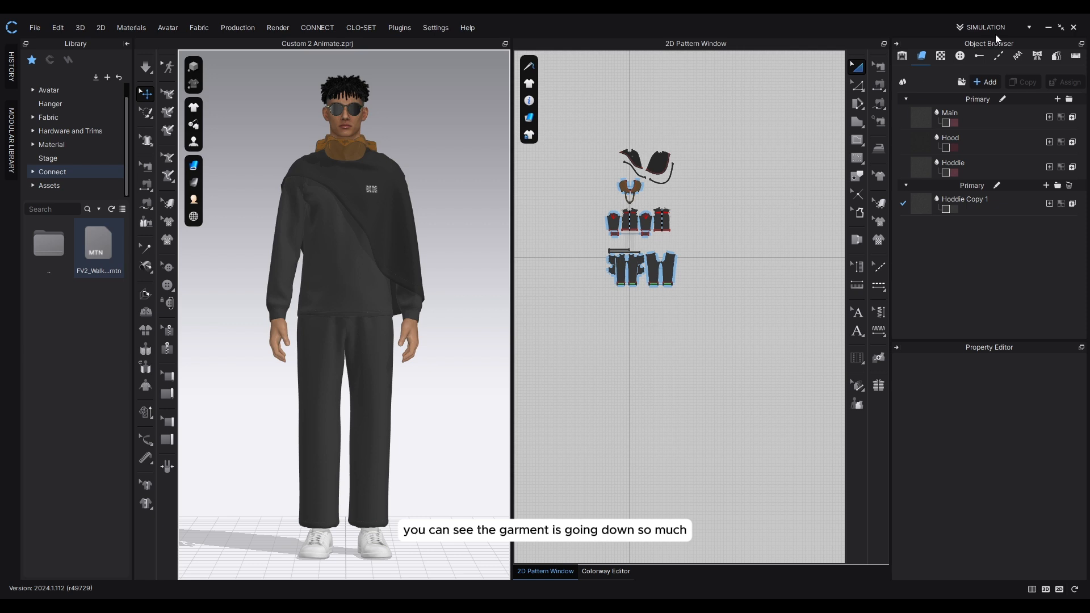
Step: Select all the fabrics, Main through Hoddie Copy 1, and set both Stretch-Weft and Stretch-Warp to 40
{"action": "left_click", "coordinate": [949, 113]}
{"action": "left_click", "coordinate": [965, 200]}
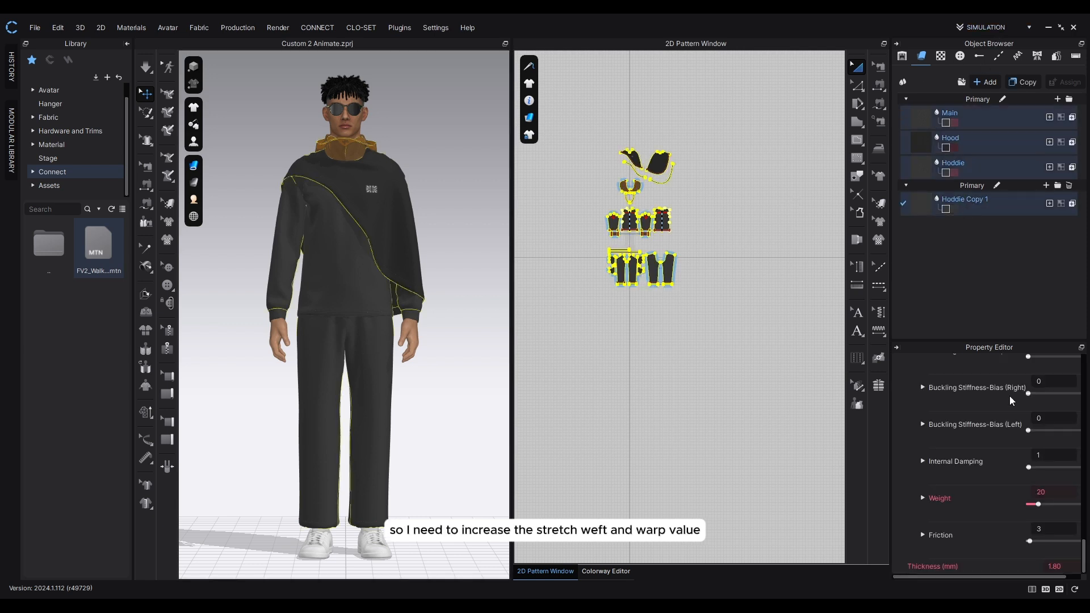
{"action": "scroll", "coordinate": [997, 476], "scroll_direction": "up", "scroll_amount": 8}
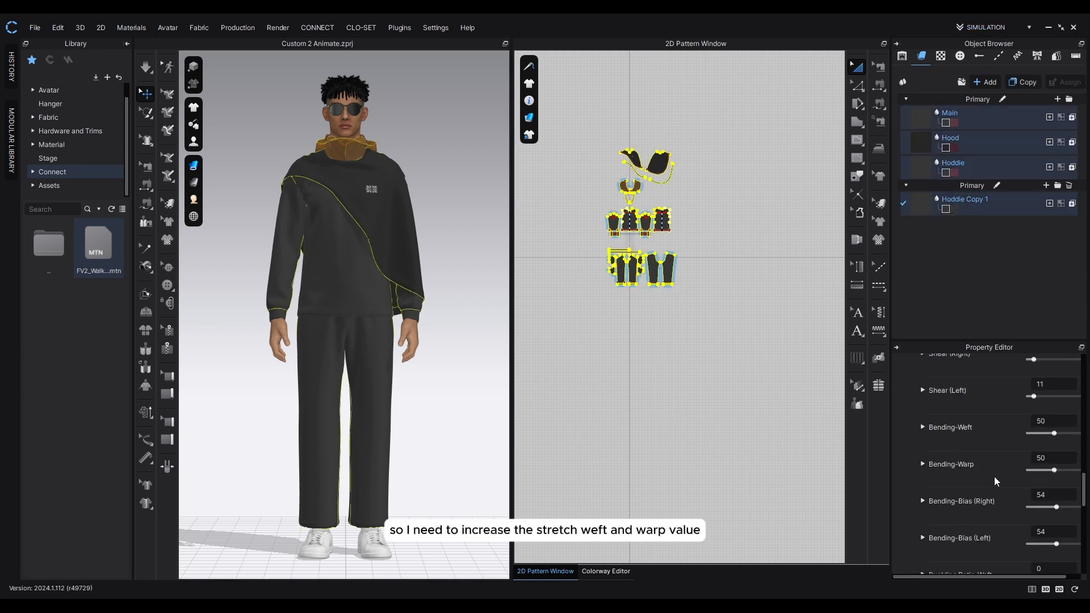
{"action": "scroll", "coordinate": [993, 475], "scroll_direction": "up", "scroll_amount": 2}
{"action": "scroll", "coordinate": [1017, 467], "scroll_direction": "up", "scroll_amount": 2}
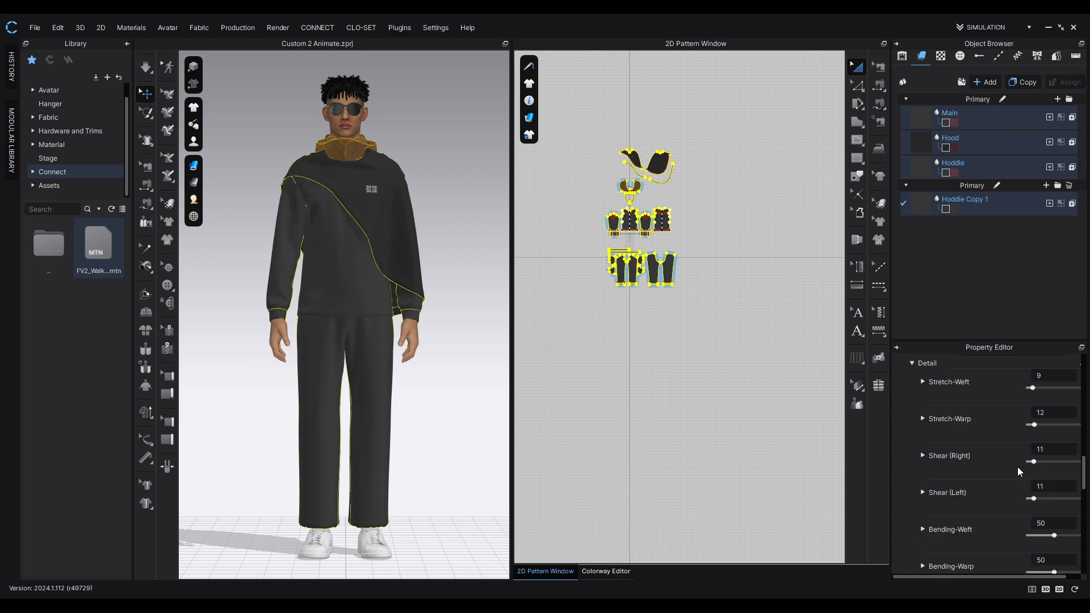
{"action": "left_click", "coordinate": [1052, 410]}
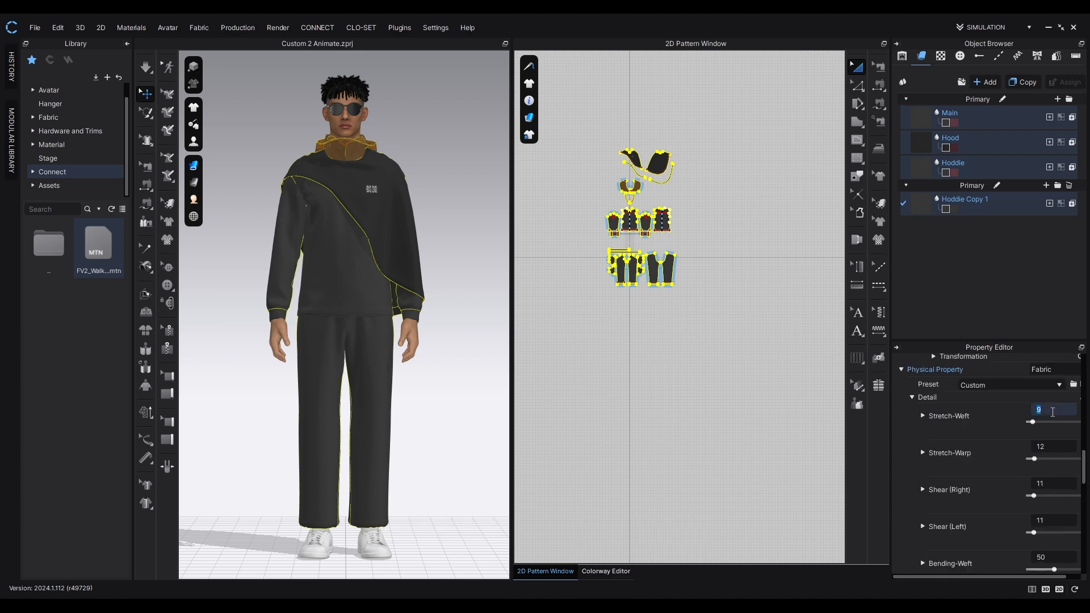
{"action": "type", "text": "40"}
{"action": "left_click", "coordinate": [1052, 446]}
{"action": "type", "text": "40"}
{"action": "key", "text": "Return"}
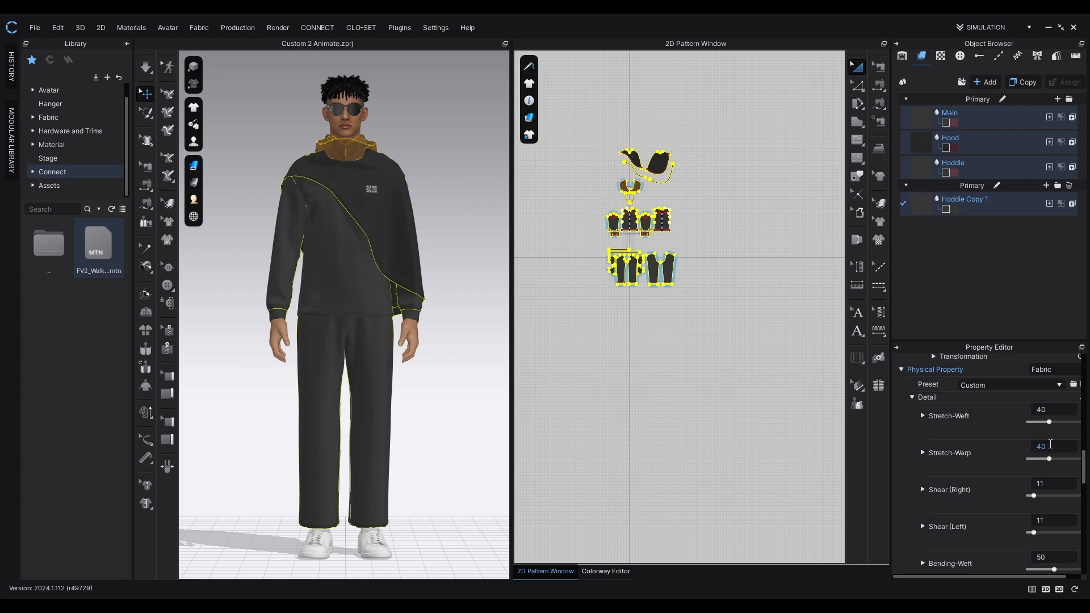
{"action": "left_click", "coordinate": [736, 441]}
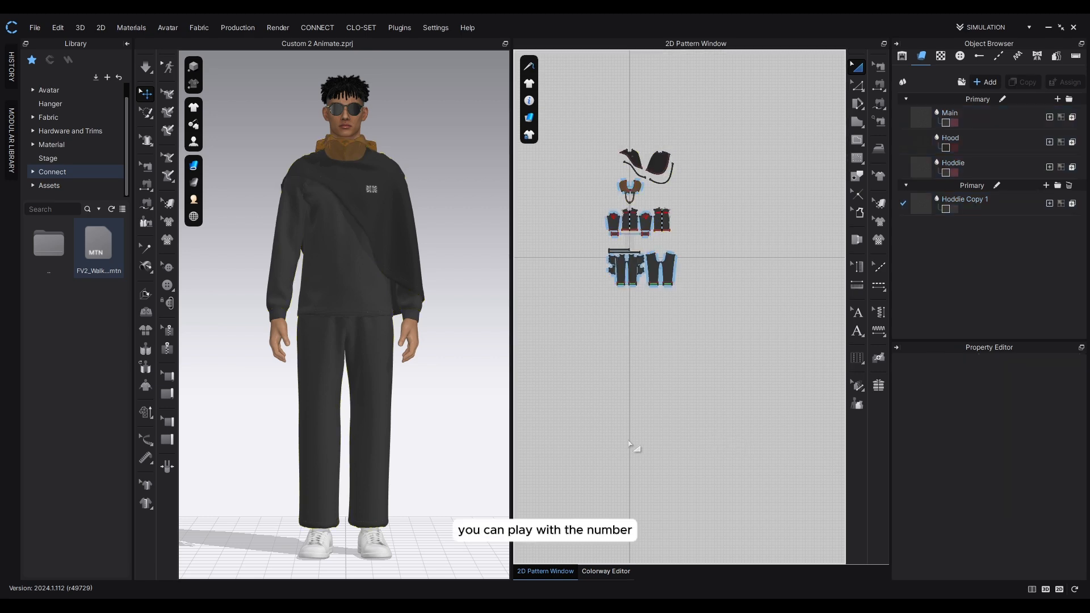
Step: Run the garment simulation twice, checking the fabrics' stretch values between the two runs
{"action": "key", "text": "space"}
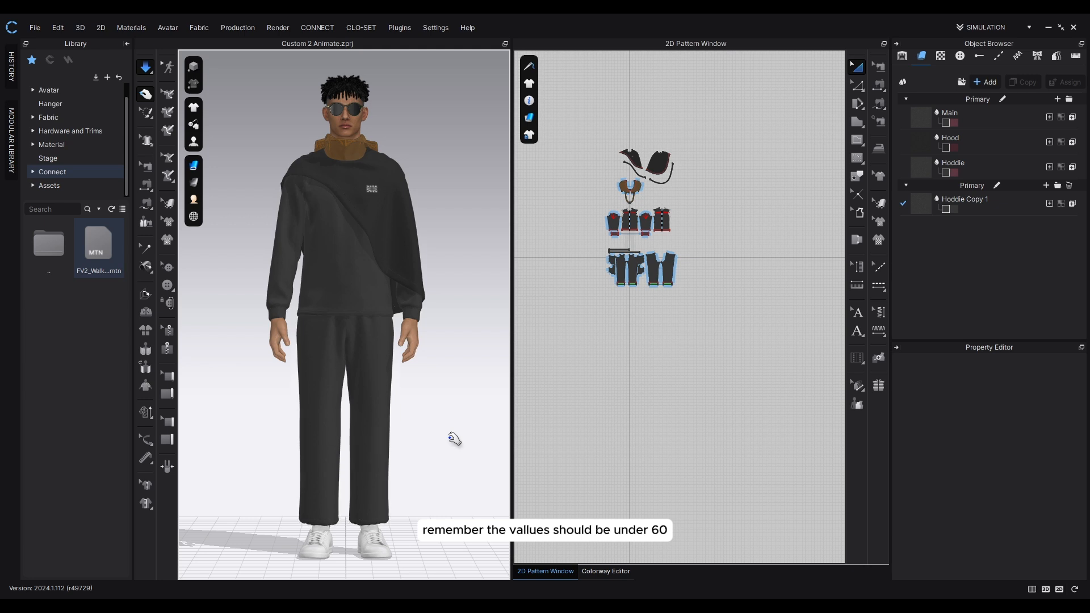
{"action": "key", "text": "space"}
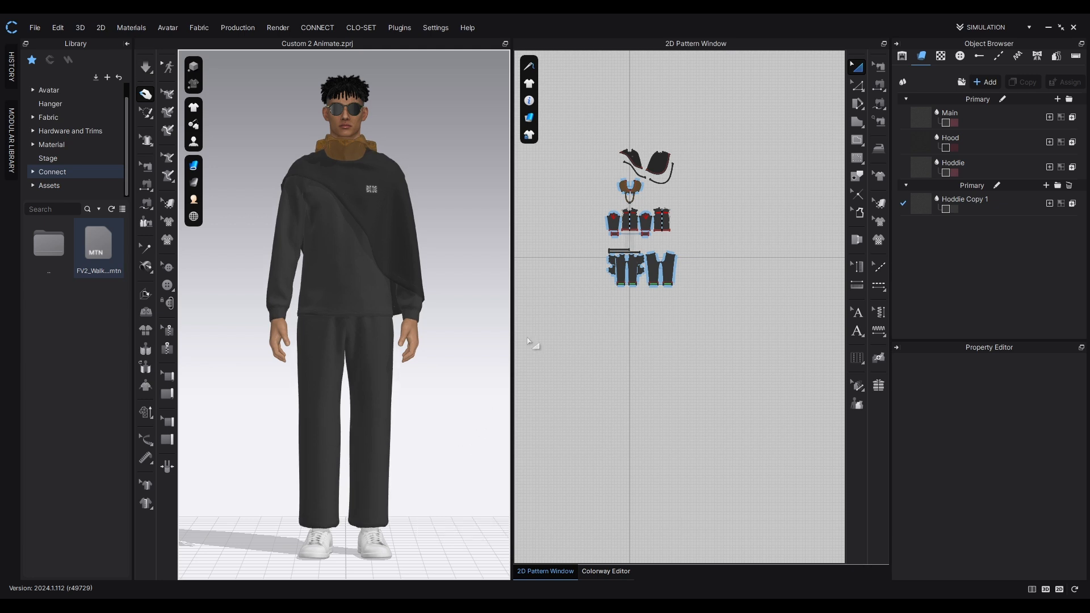
{"action": "left_click", "coordinate": [937, 128]}
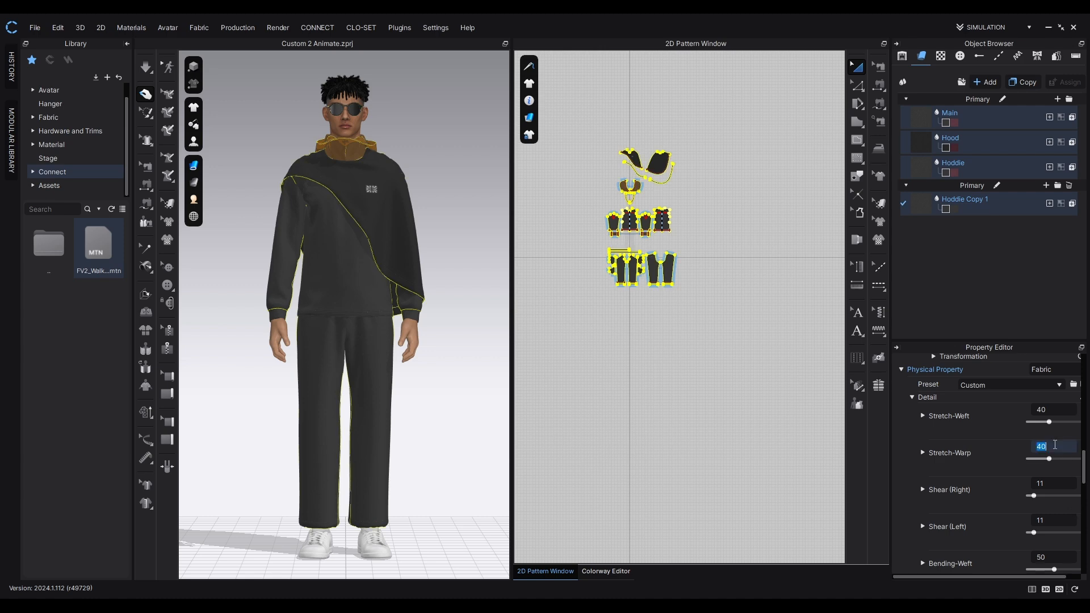
{"action": "left_click", "coordinate": [707, 229]}
{"action": "key", "text": "space"}
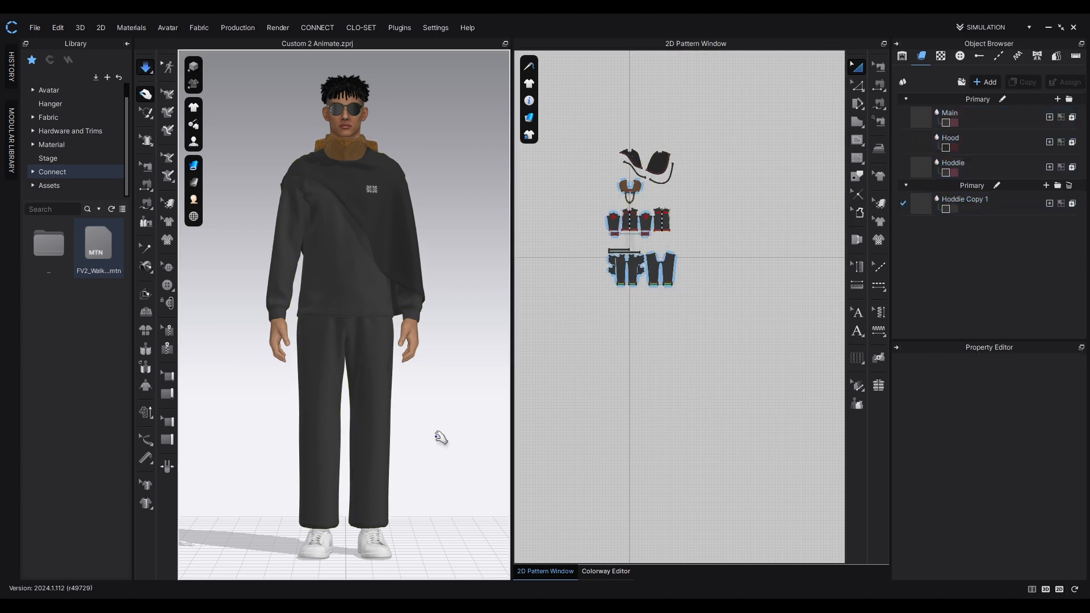
{"action": "key", "text": "space"}
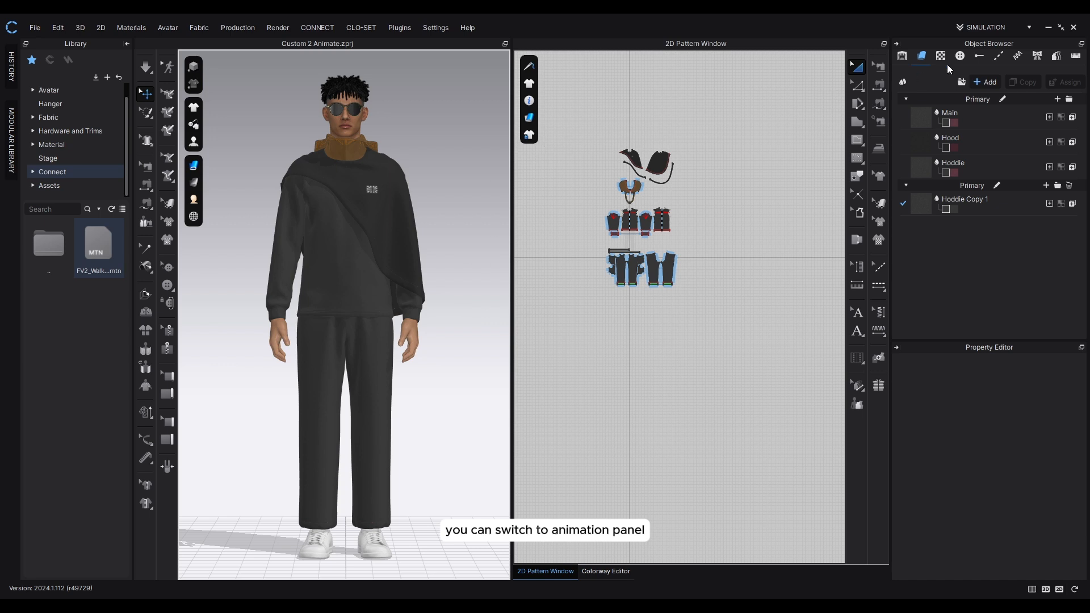
Step: Switch the workspace to Animation mode and record the garment simulation over the avatar's walk motion
{"action": "left_click", "coordinate": [985, 53]}
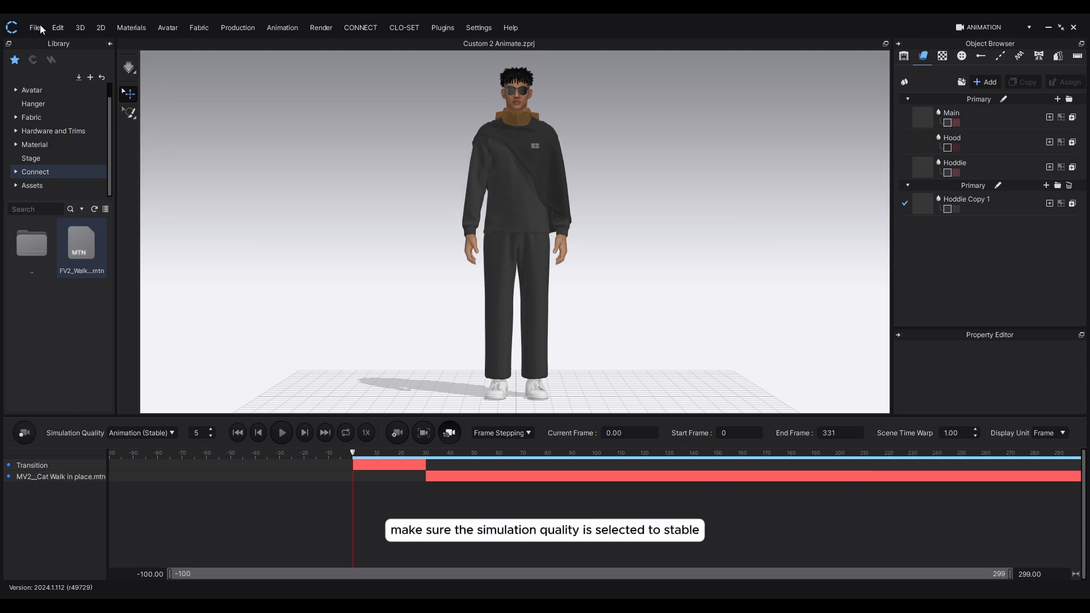
{"action": "left_click", "coordinate": [40, 25]}
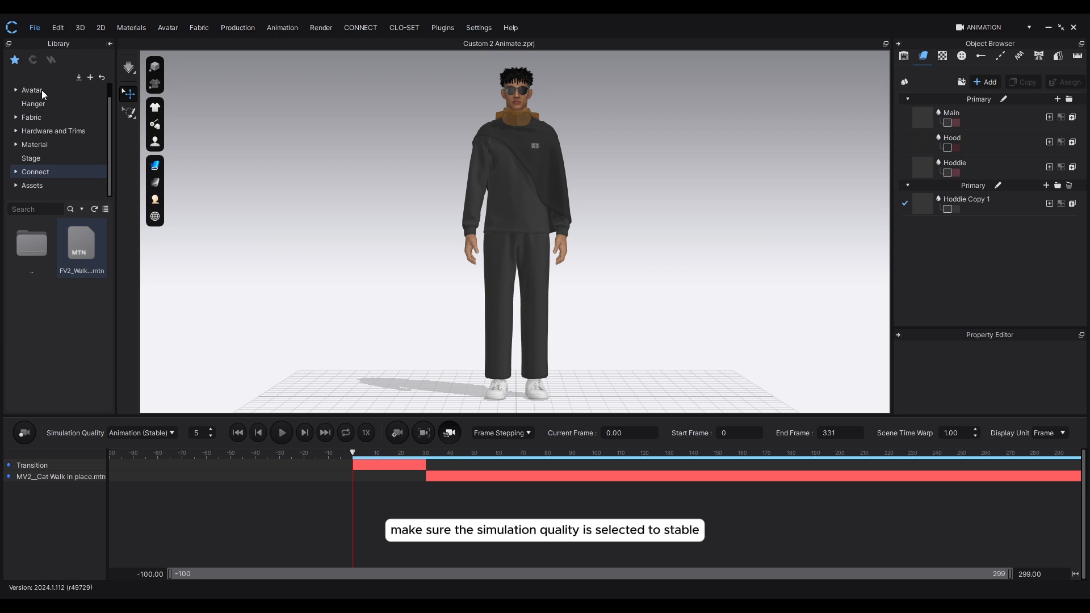
{"action": "left_click", "coordinate": [192, 94]}
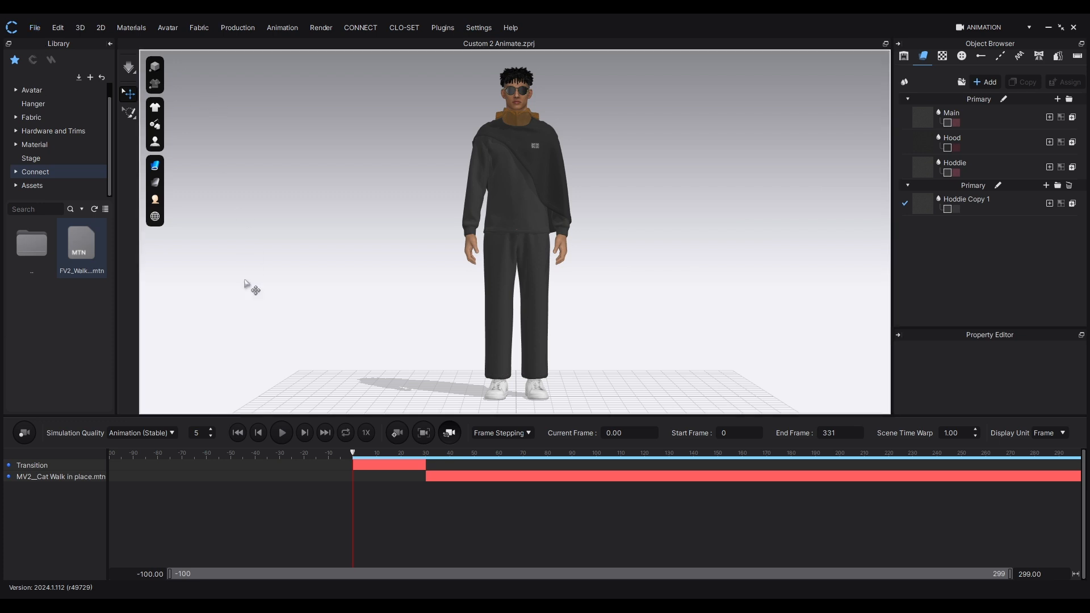
{"action": "left_click", "coordinate": [33, 435]}
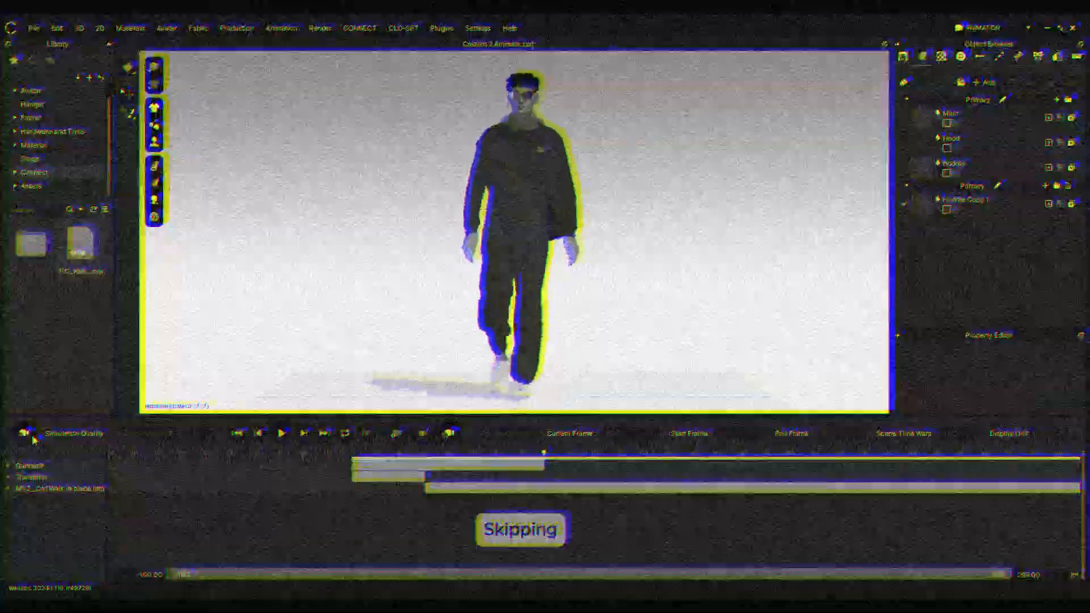
Step: Inspect how the outfit drapes on the walking avatar from close up and from different angles
{"action": "scroll", "coordinate": [596, 518], "scroll_direction": "up", "scroll_amount": 3}
{"action": "scroll", "coordinate": [596, 518], "scroll_direction": "down", "scroll_amount": 2}
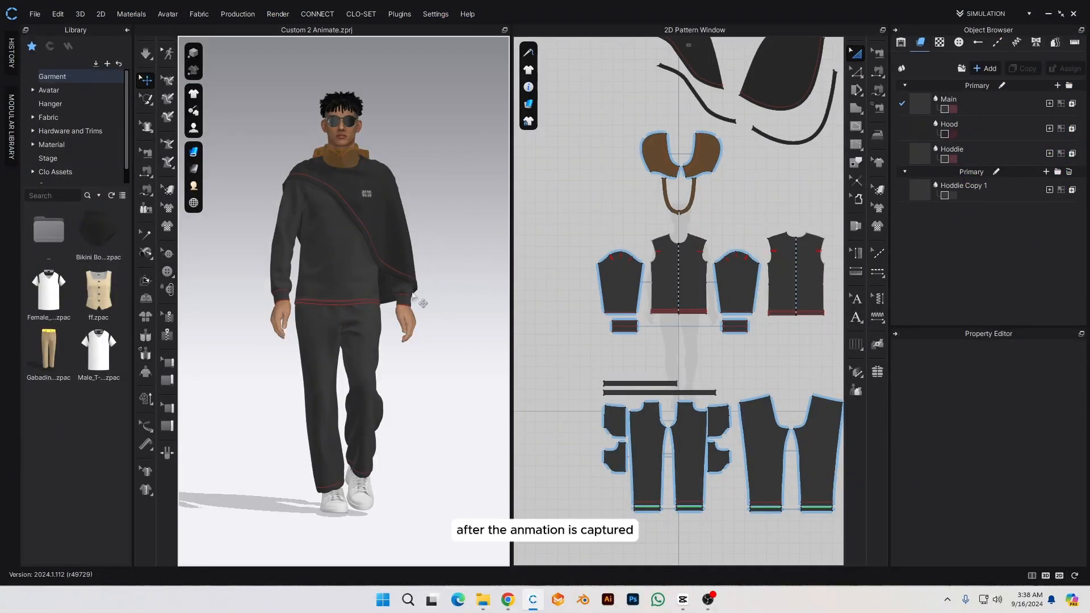
{"action": "right_click_drag", "start_coordinate": [297, 318], "coordinate": [311, 277]}
{"action": "scroll", "coordinate": [430, 308], "scroll_direction": "up", "scroll_amount": 4}
{"action": "scroll", "coordinate": [318, 281], "scroll_direction": "down", "scroll_amount": 4}
{"action": "right_click_drag", "start_coordinate": [392, 318], "coordinate": [357, 297]}
{"action": "scroll", "coordinate": [431, 210], "scroll_direction": "down", "scroll_amount": 2}
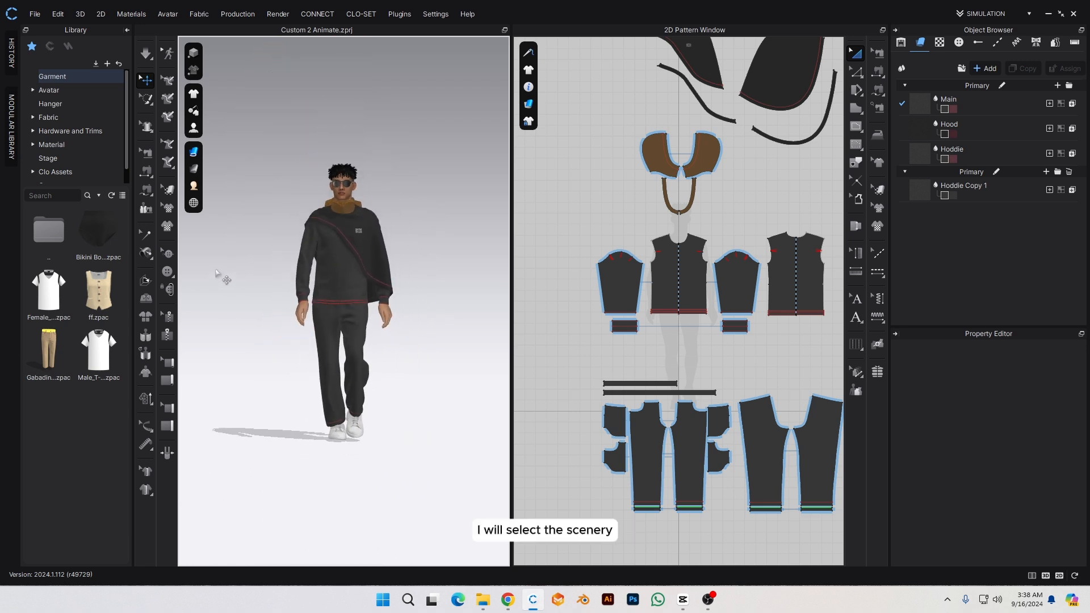
Step: Browse the Scene folder of the Connect library for the Stage_004.zse backdrop
{"action": "scroll", "coordinate": [88, 159], "scroll_direction": "down", "scroll_amount": 1}
{"action": "left_click", "coordinate": [80, 172]}
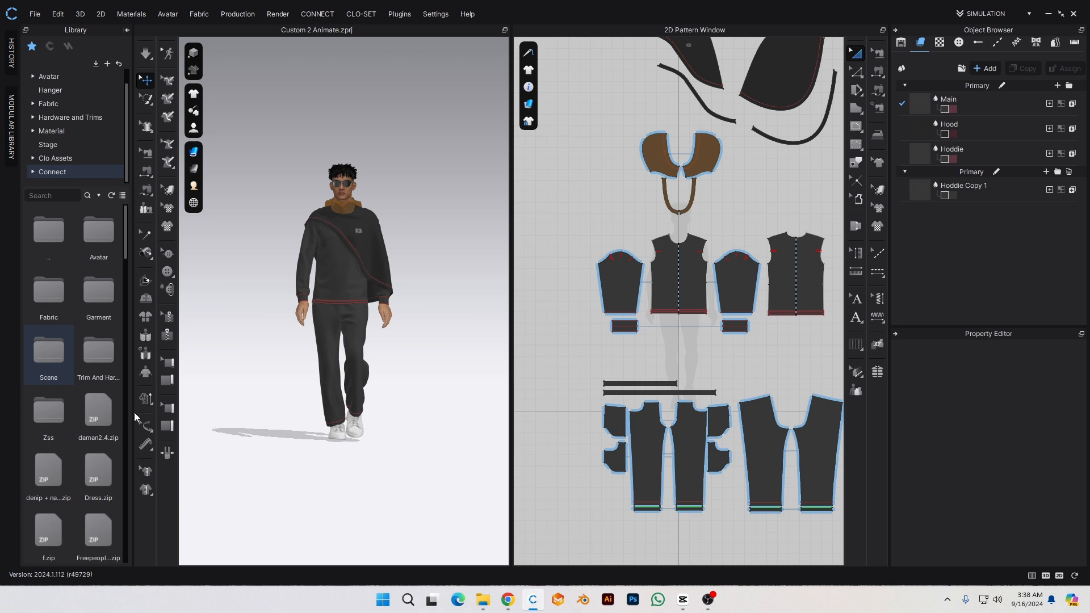
{"action": "double_click", "coordinate": [45, 354]}
{"action": "scroll", "coordinate": [90, 435], "scroll_direction": "down", "scroll_amount": 3}
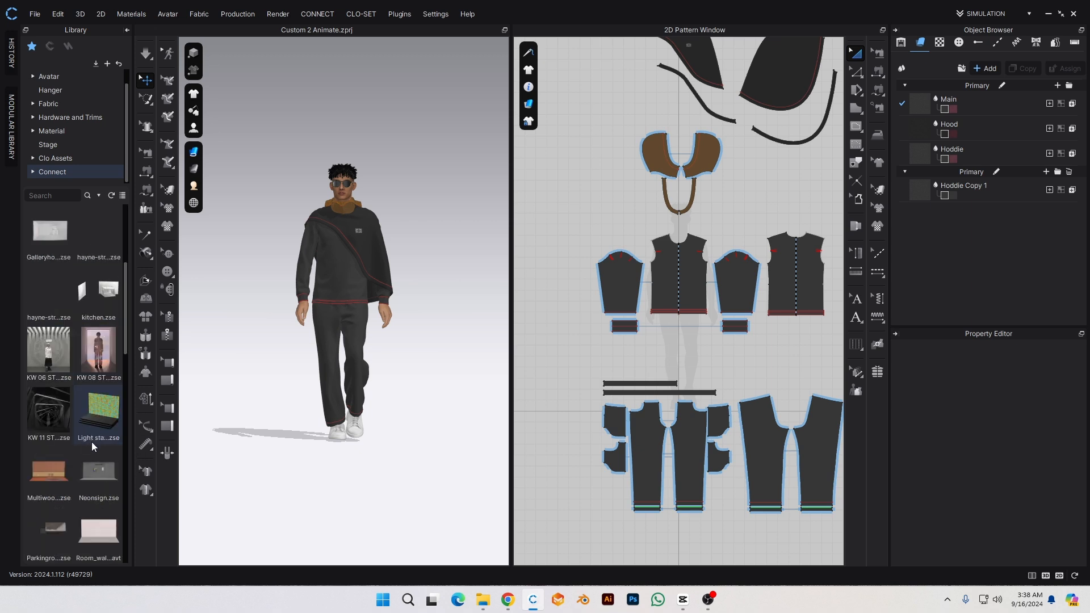
{"action": "scroll", "coordinate": [95, 482], "scroll_direction": "down", "scroll_amount": 6}
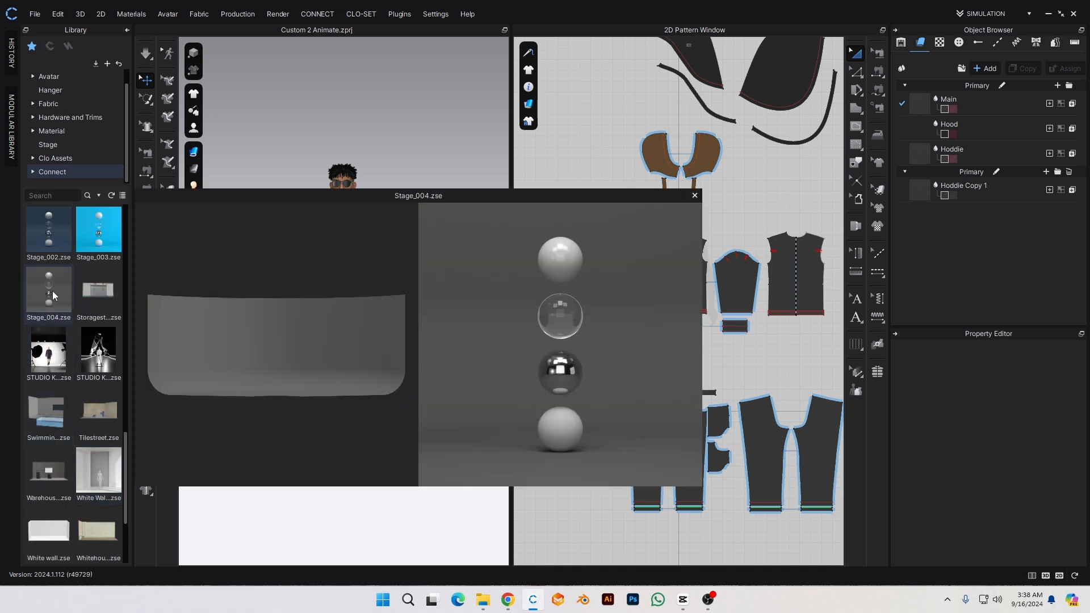
Step: Load Stage_004.zse into the 3D scene with load type Add, including scene, props and render properties, with its bottom aligned to ground
{"action": "left_click_drag", "start_coordinate": [53, 307], "coordinate": [282, 200]}
{"action": "left_click_drag", "start_coordinate": [274, 149], "coordinate": [435, 226]}
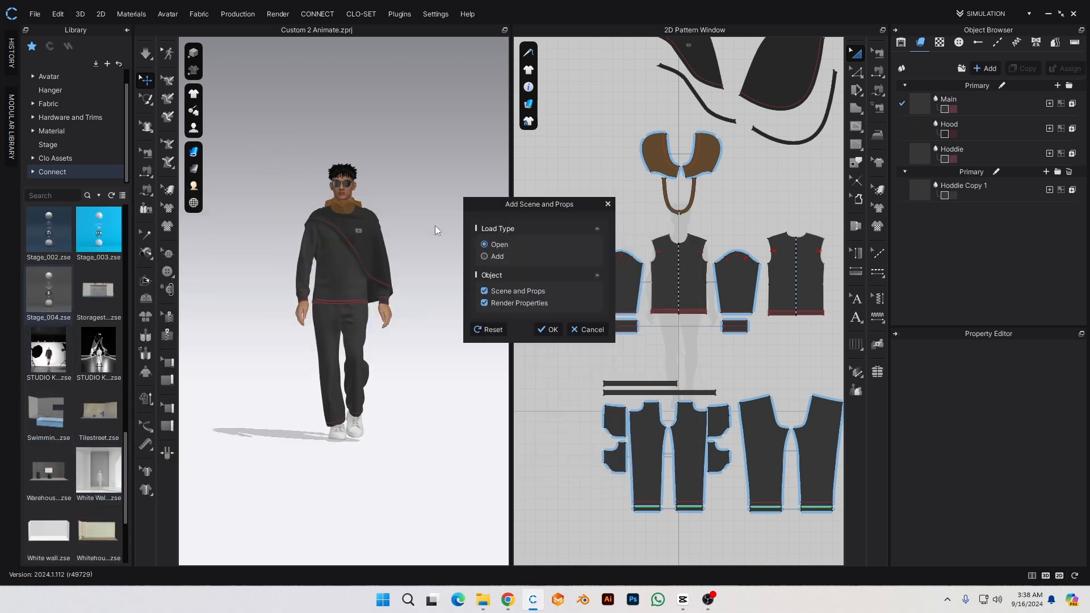
{"action": "left_click", "coordinate": [485, 257]}
{"action": "left_click", "coordinate": [531, 404]}
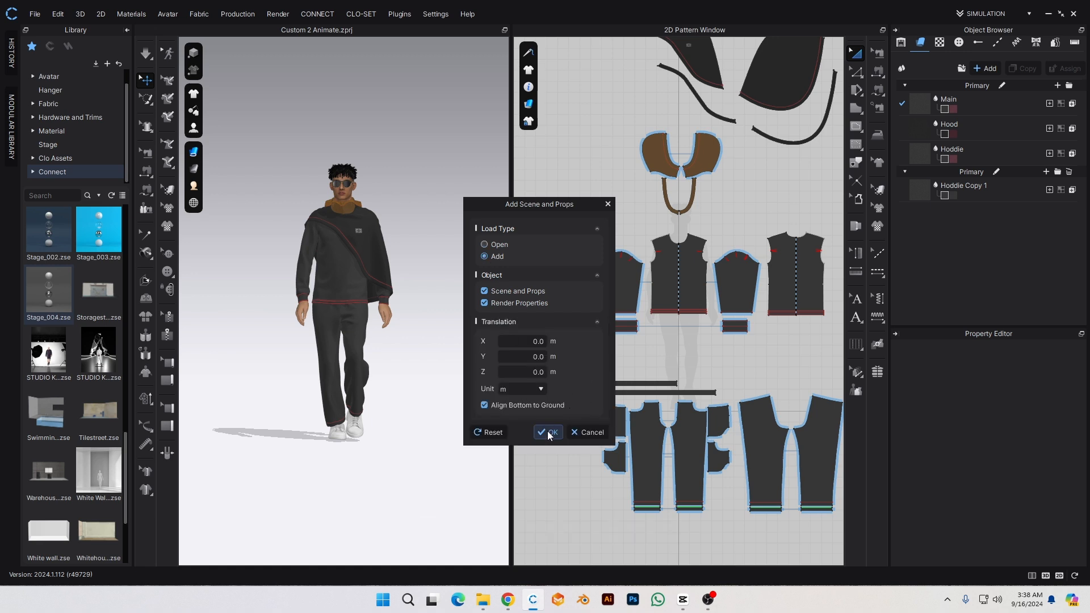
{"action": "left_click", "coordinate": [547, 431]}
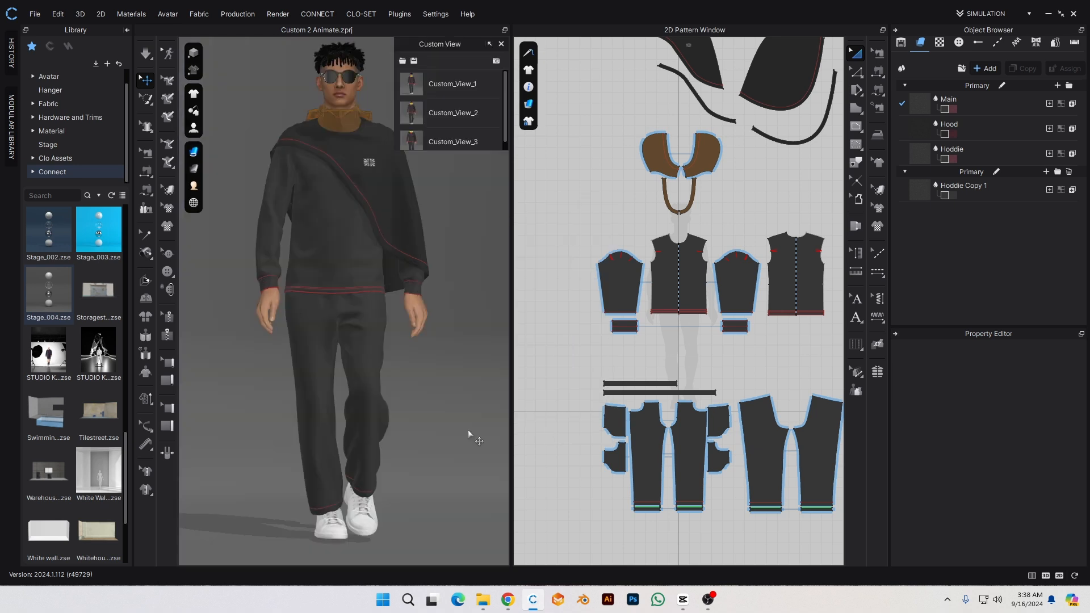
Step: Examine the stage backdrop and the placement of its rectangle lights around the avatar
{"action": "scroll", "coordinate": [410, 387], "scroll_direction": "down", "scroll_amount": 10}
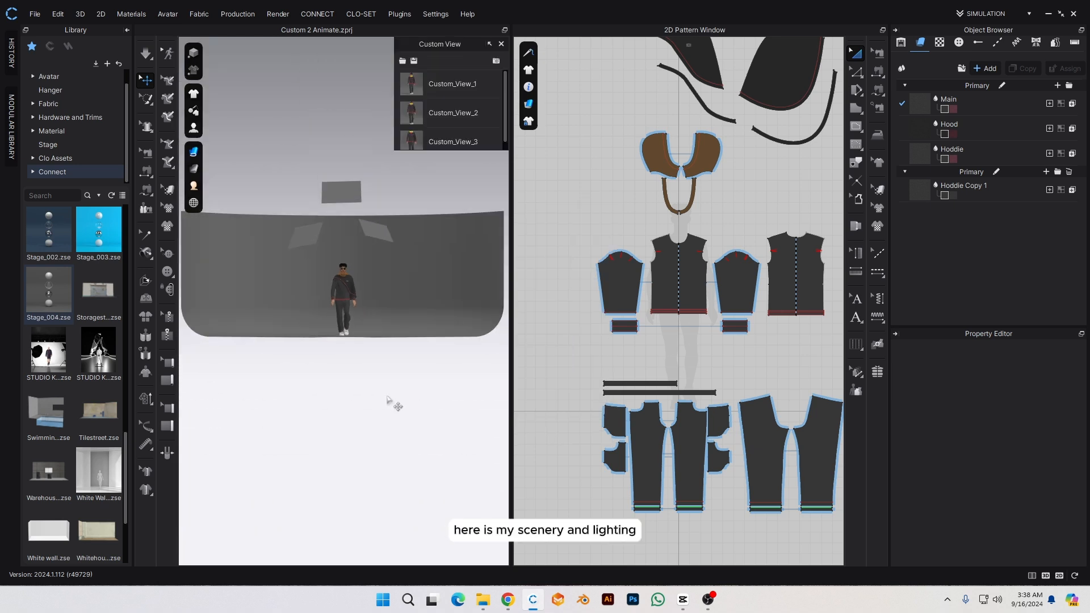
{"action": "mouse_move", "coordinate": [392, 401]}
{"action": "right_mouse_down"}
{"action": "mouse_move", "coordinate": [520, 418]}
{"action": "mouse_move", "coordinate": [387, 415]}
{"action": "right_mouse_up"}
{"action": "mouse_move", "coordinate": [443, 387]}
{"action": "right_mouse_down"}
{"action": "mouse_move", "coordinate": [407, 377]}
{"action": "mouse_move", "coordinate": [442, 373]}
{"action": "right_mouse_up"}
{"action": "scroll", "coordinate": [437, 382], "scroll_direction": "up", "scroll_amount": 4}
{"action": "scroll", "coordinate": [442, 374], "scroll_direction": "up", "scroll_amount": 2}
{"action": "middle_click_drag", "start_coordinate": [442, 373], "coordinate": [444, 424]}
{"action": "right_click_drag", "start_coordinate": [443, 425], "coordinate": [443, 414]}
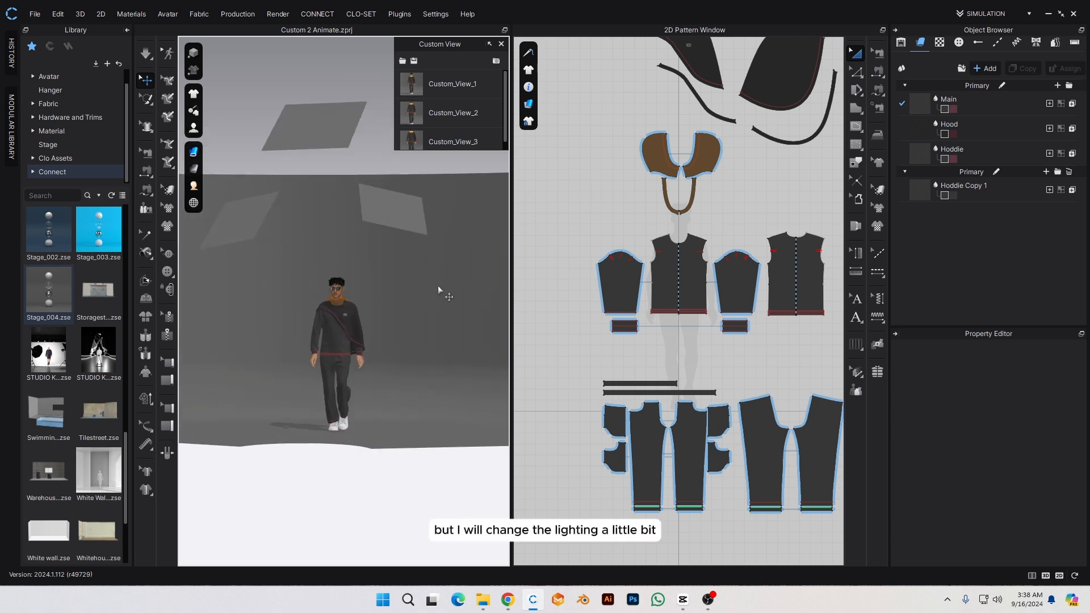
Step: Open the render window and, in the image/video properties, turn on Maintain Ratio and set the image height to 4000 pixels
{"action": "left_click", "coordinate": [273, 14]}
{"action": "left_click", "coordinate": [283, 29]}
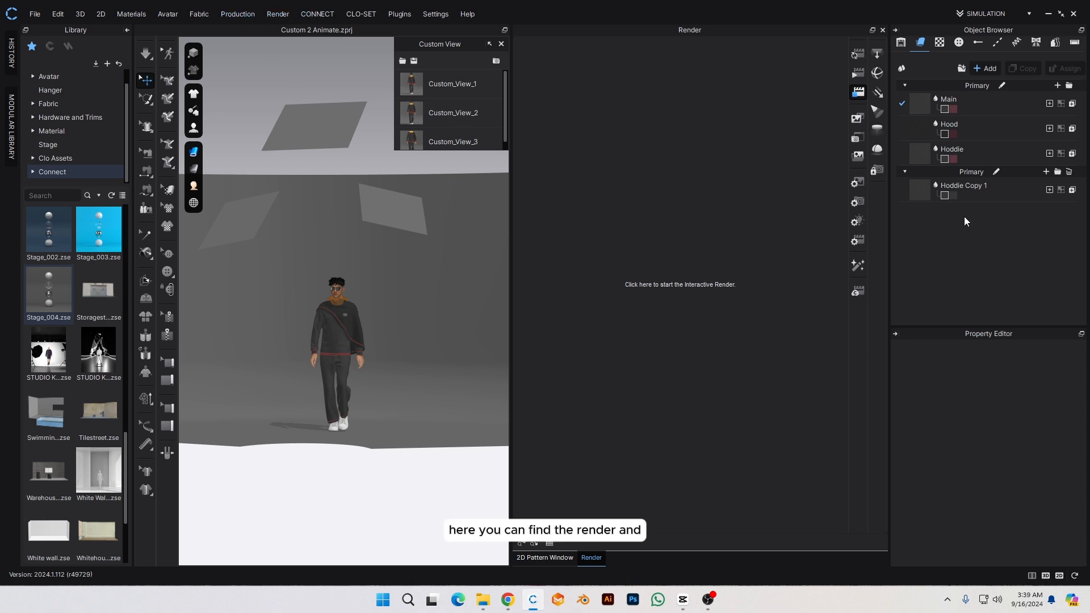
{"action": "left_click", "coordinate": [857, 182]}
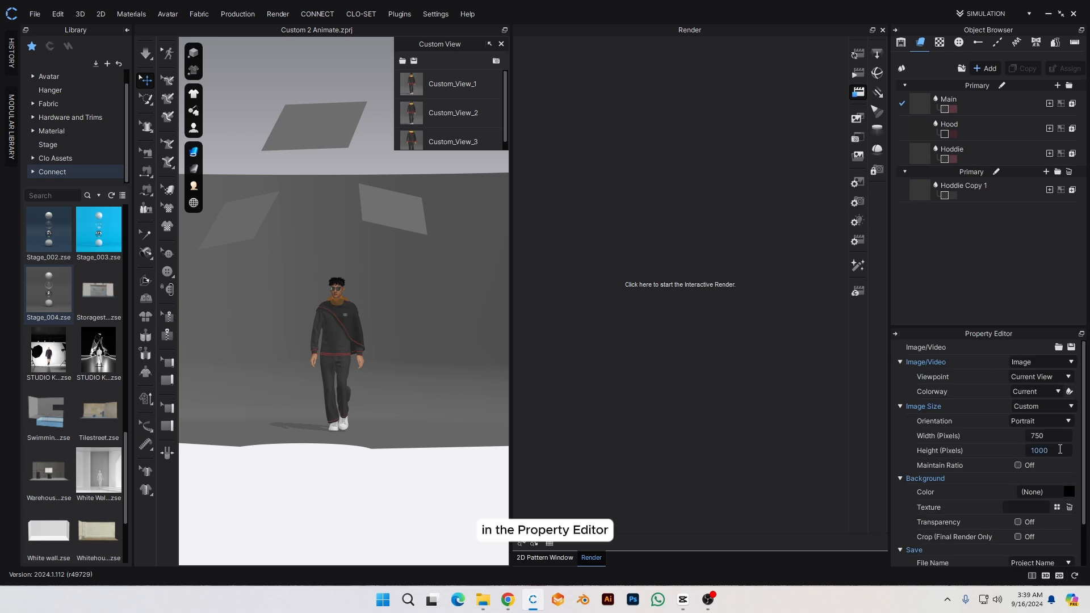
{"action": "left_click", "coordinate": [1017, 465]}
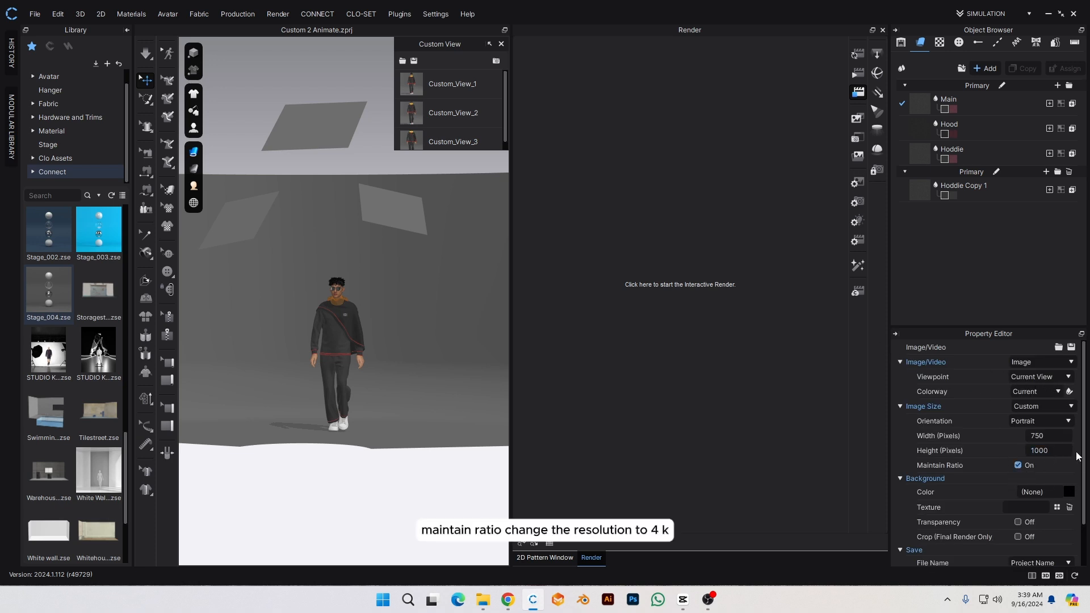
{"action": "left_click", "coordinate": [993, 452]}
{"action": "type", "text": "4000"}
{"action": "key", "text": "Return"}
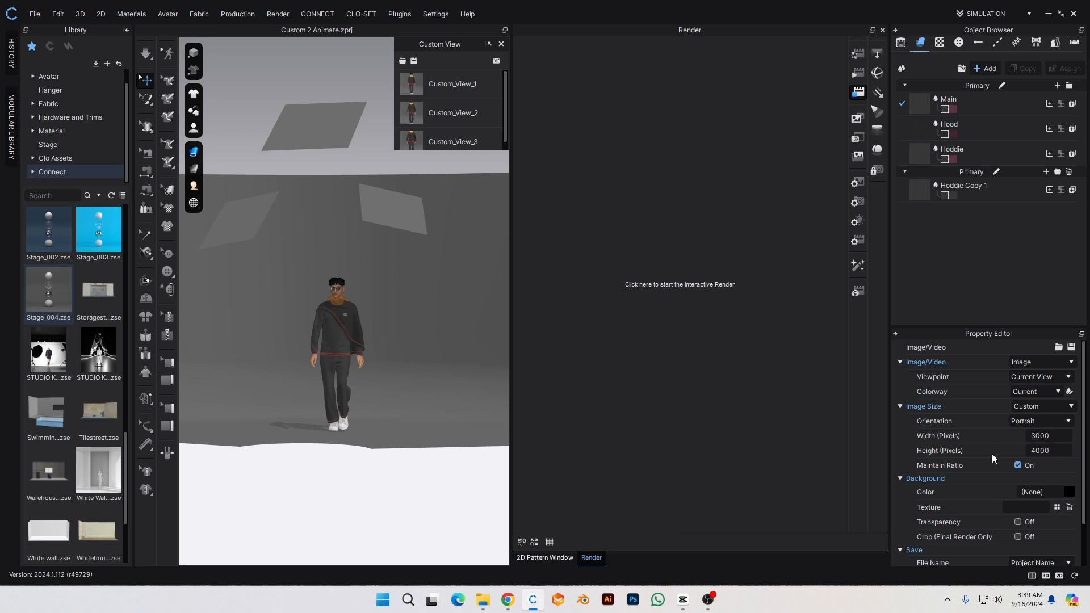
{"action": "scroll", "coordinate": [994, 457], "scroll_direction": "down", "scroll_amount": 2}
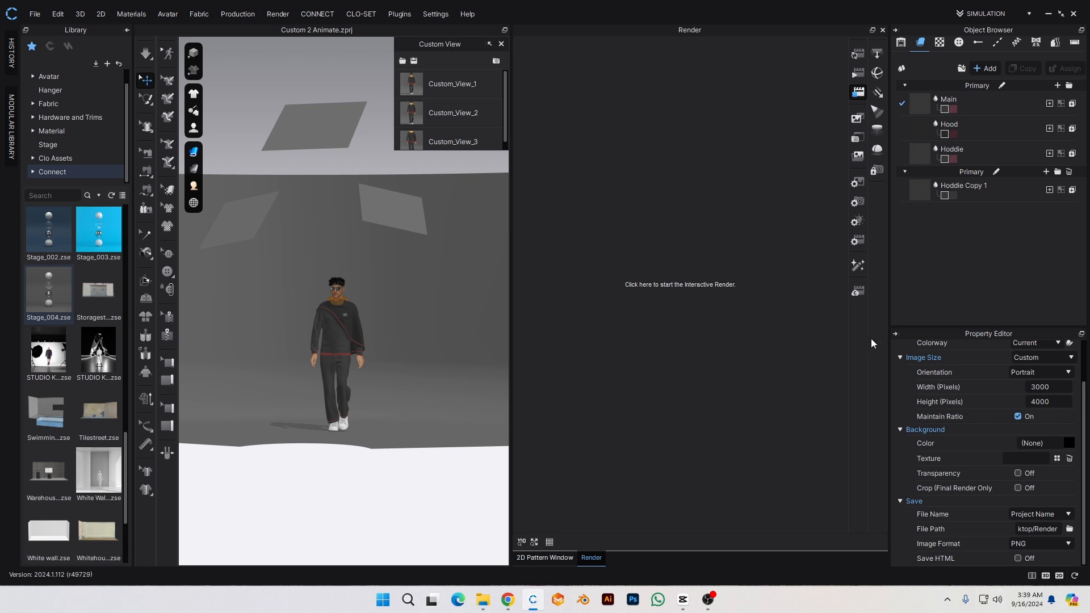
Step: Open the render light properties and set the Dome Light's intensity to 0.5
{"action": "left_click", "coordinate": [858, 220]}
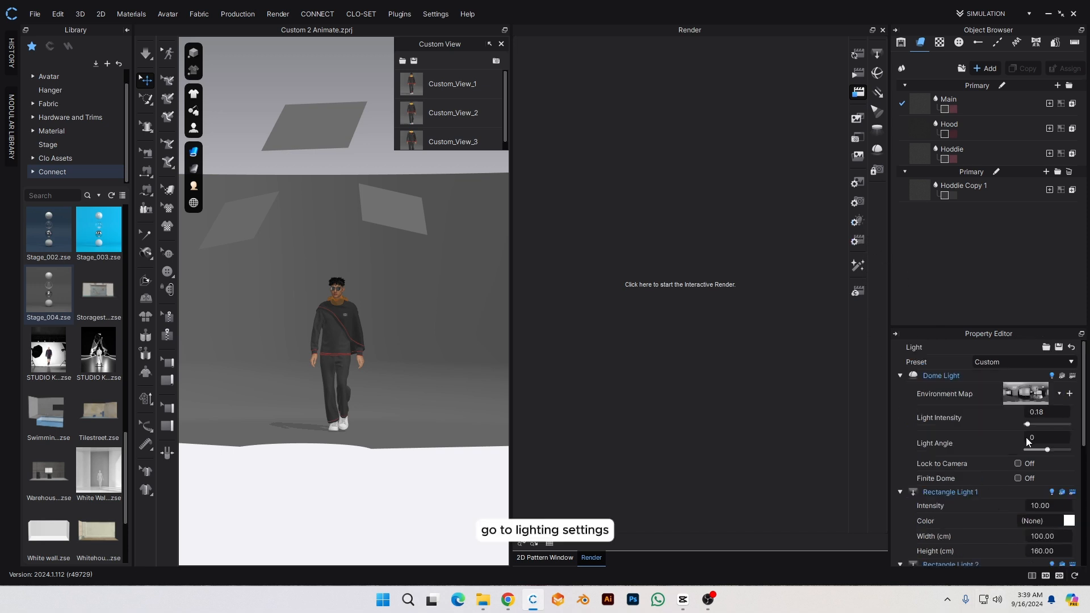
{"action": "double_click", "coordinate": [1048, 412]}
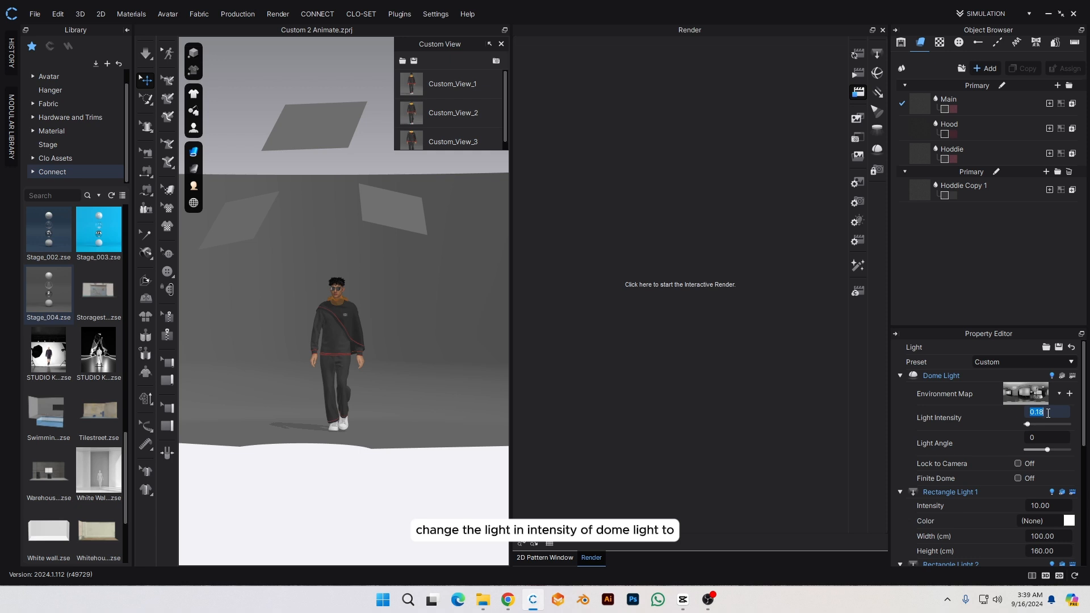
{"action": "type", "text": ".5"}
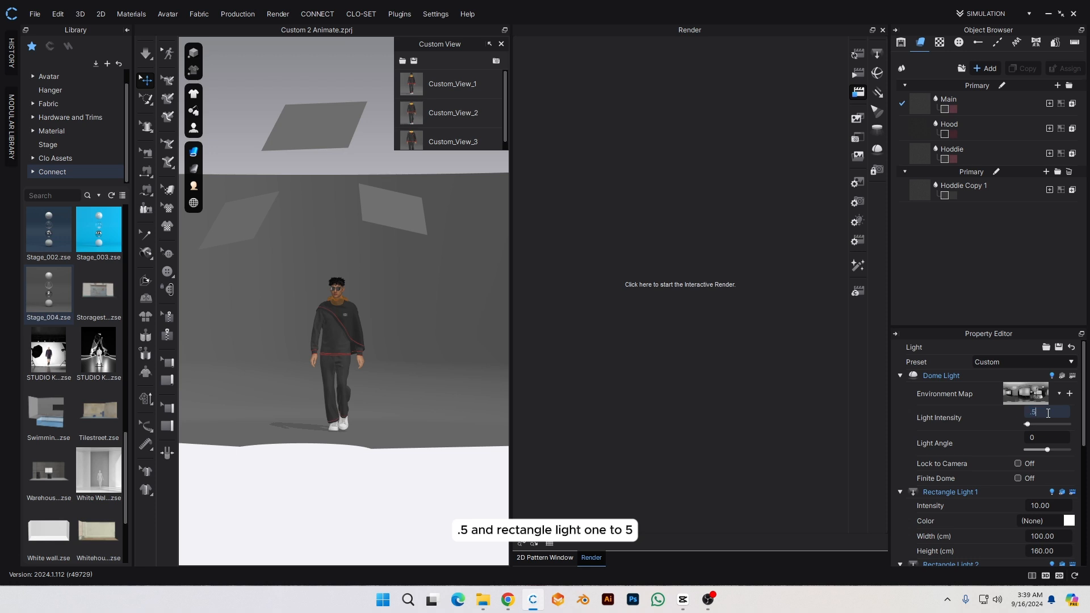
{"action": "key", "text": "Return"}
Step: Set the intensity of Rectangle Light 1 to 5
{"action": "scroll", "coordinate": [979, 516], "scroll_direction": "down", "scroll_amount": 1}
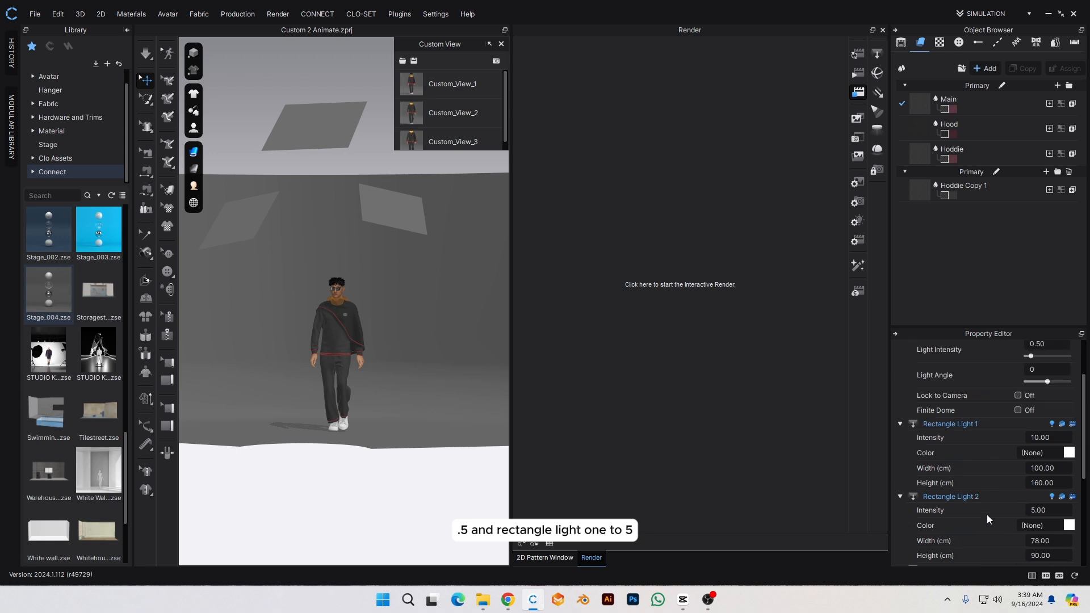
{"action": "left_click", "coordinate": [1051, 436]}
{"action": "type", "text": ".5"}
{"action": "type", "text": "5"}
{"action": "key", "text": "Return"}
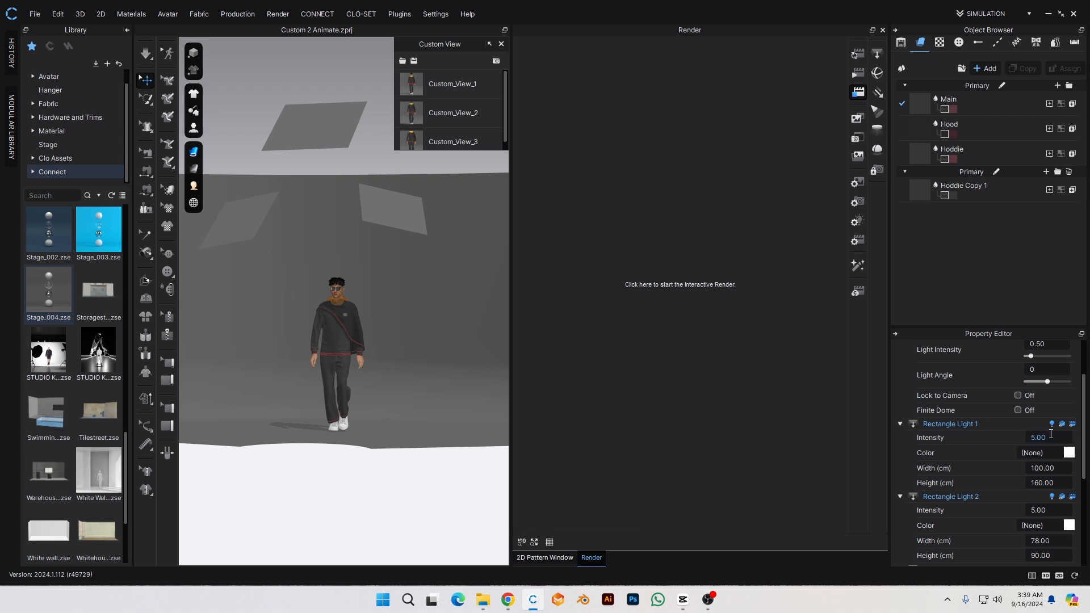
Step: Frame the full avatar closely and set the render output to Animation with Play Region as its region
{"action": "scroll", "coordinate": [350, 269], "scroll_direction": "down", "scroll_amount": 3}
{"action": "scroll", "coordinate": [365, 357], "scroll_direction": "up", "scroll_amount": 9}
{"action": "middle_click_drag", "start_coordinate": [375, 368], "coordinate": [389, 289]}
{"action": "right_click_drag", "start_coordinate": [391, 318], "coordinate": [388, 319]}
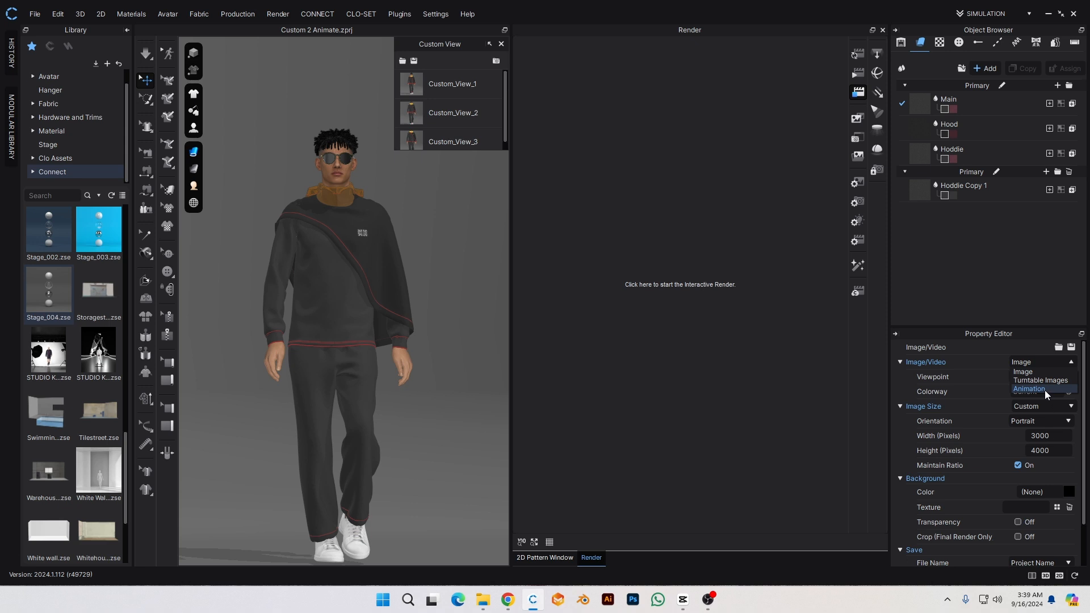
{"action": "left_click", "coordinate": [1037, 384]}
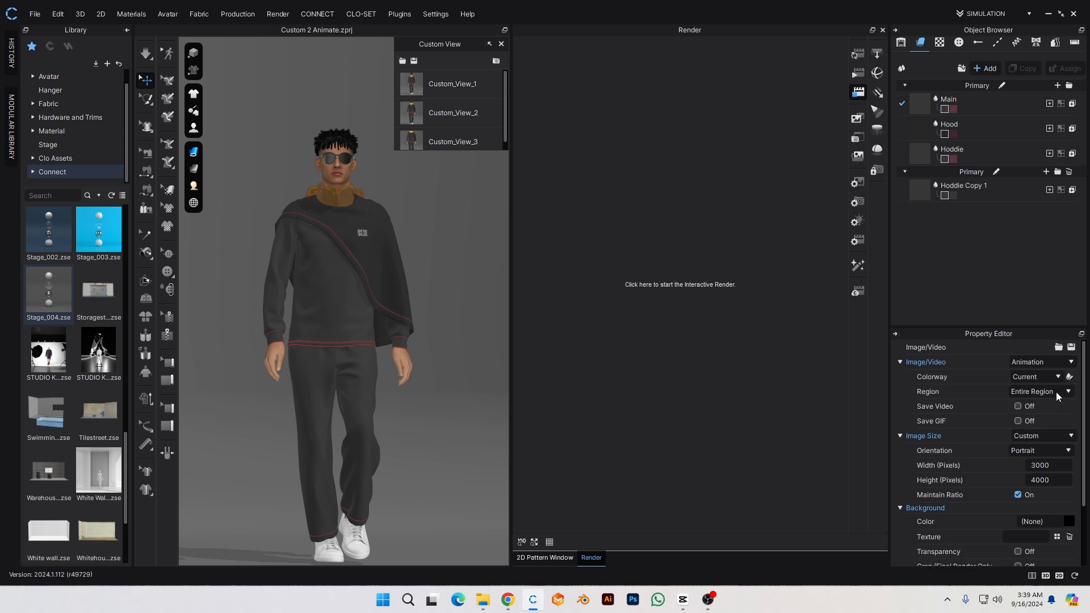
{"action": "left_click", "coordinate": [1056, 391]}
{"action": "left_click", "coordinate": [1051, 408]}
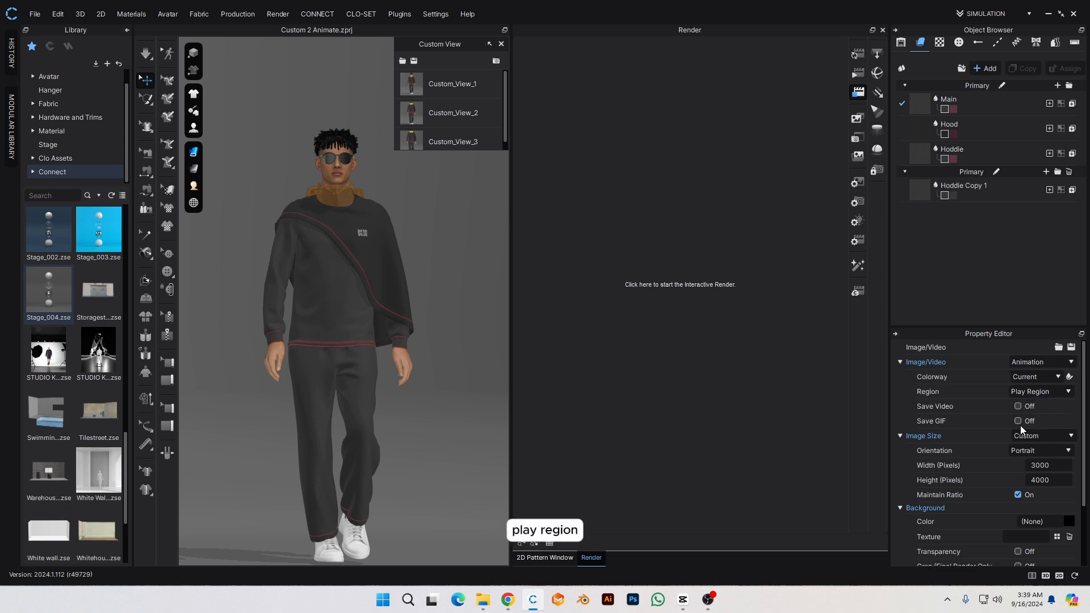
Step: Turn on both Save Video and Save GIF for the animation render
{"action": "left_click", "coordinate": [1018, 406]}
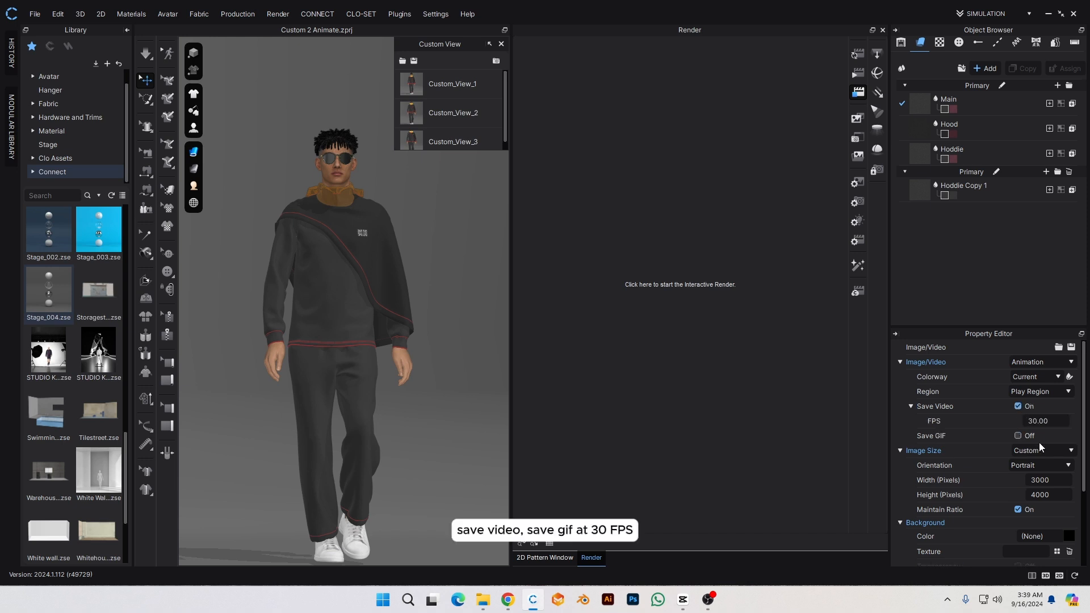
{"action": "left_click", "coordinate": [1017, 436]}
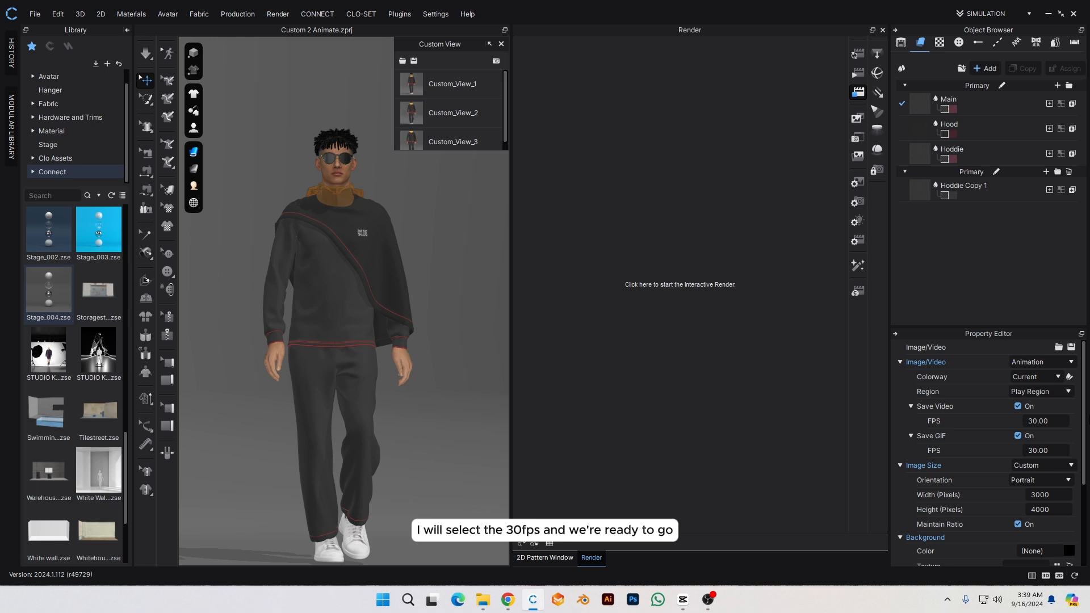
{"action": "scroll", "coordinate": [969, 494], "scroll_direction": "down", "scroll_amount": 6}
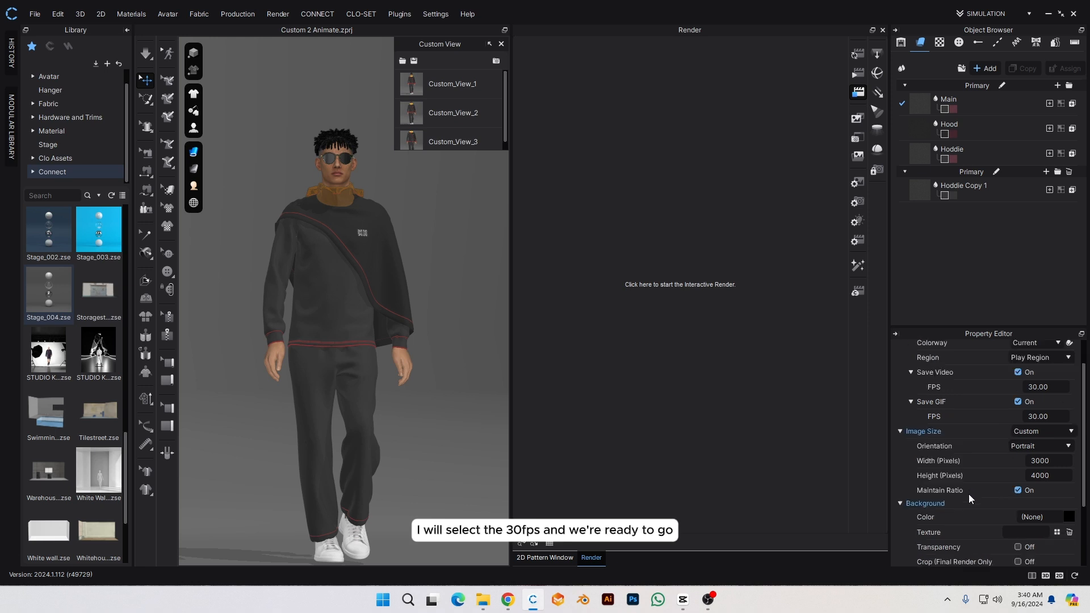